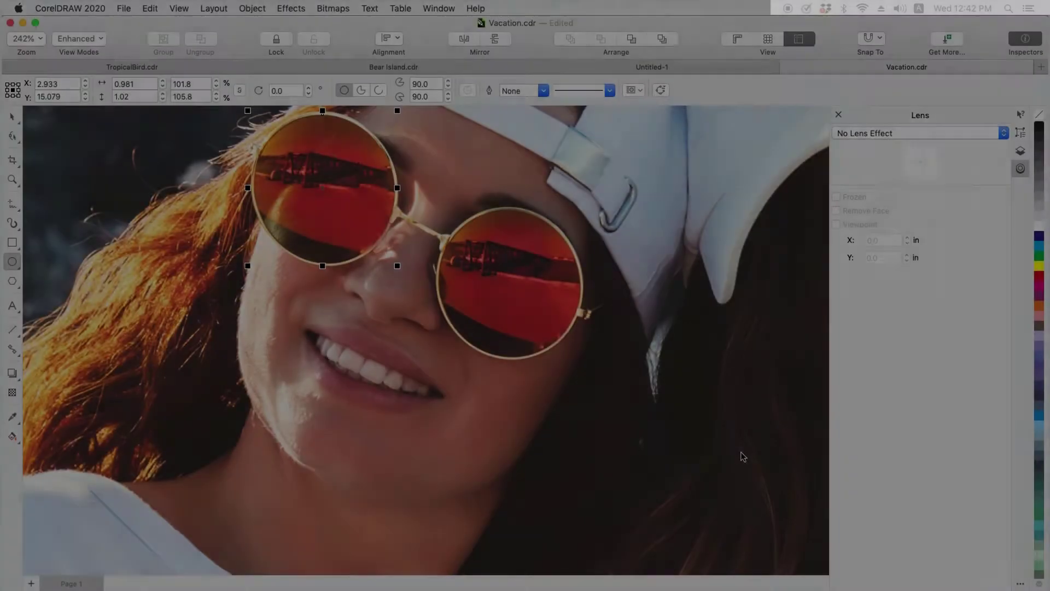
- Preview the Brighten, Heat Map and Invert lenses on the left-lens circle, then settle on Bitmap Effect
left_click(879, 134)
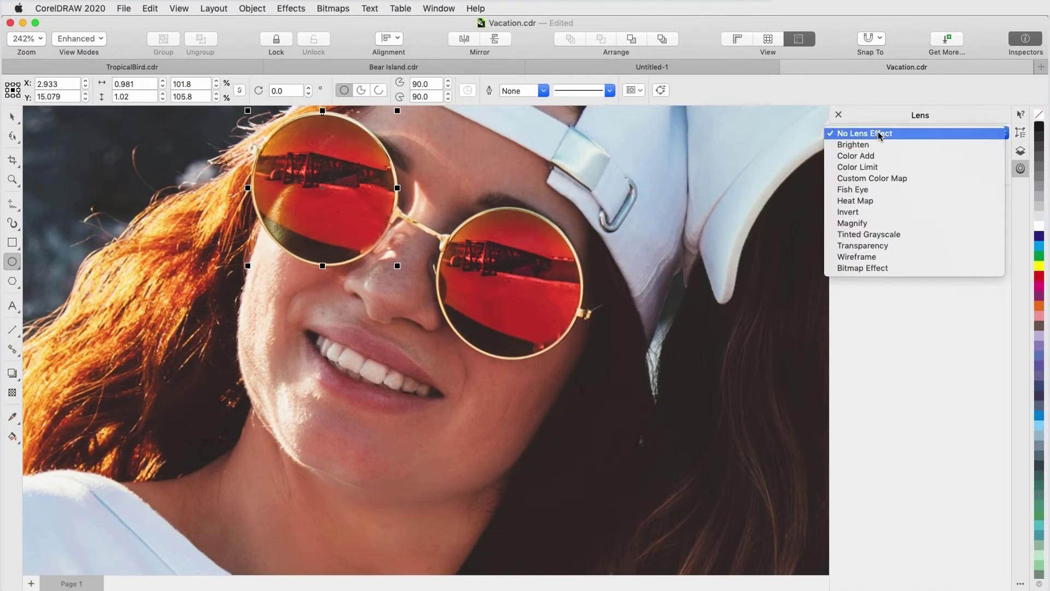
left_click(879, 144)
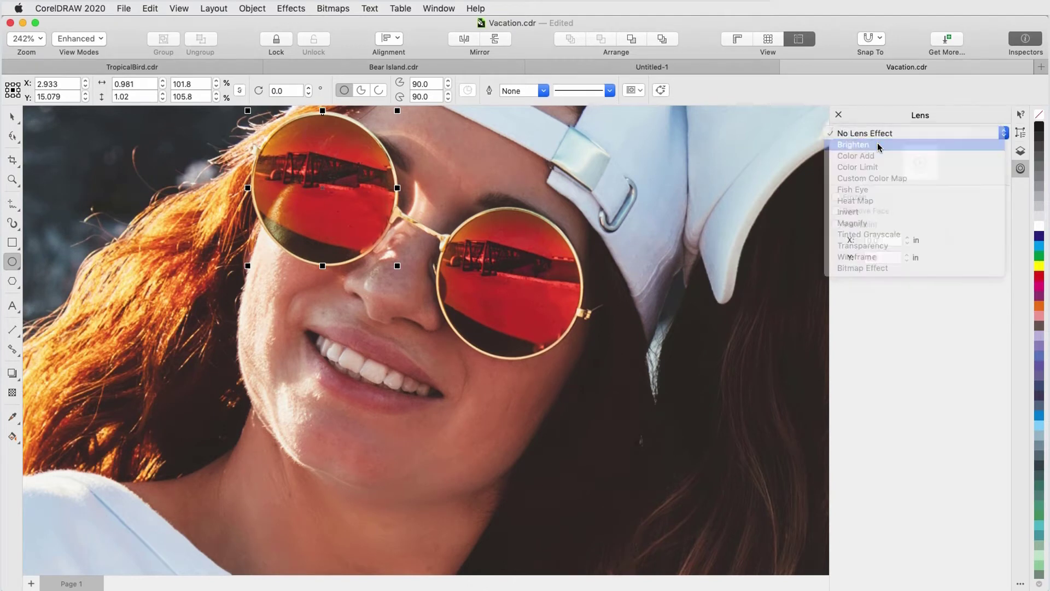
left_click(878, 136)
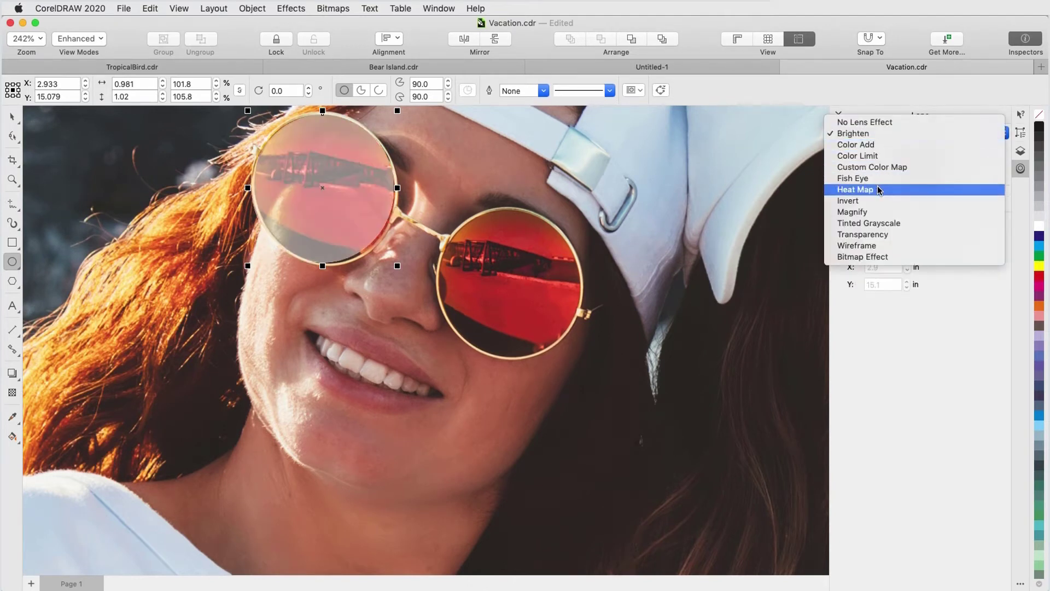
left_click(878, 189)
left_click(876, 136)
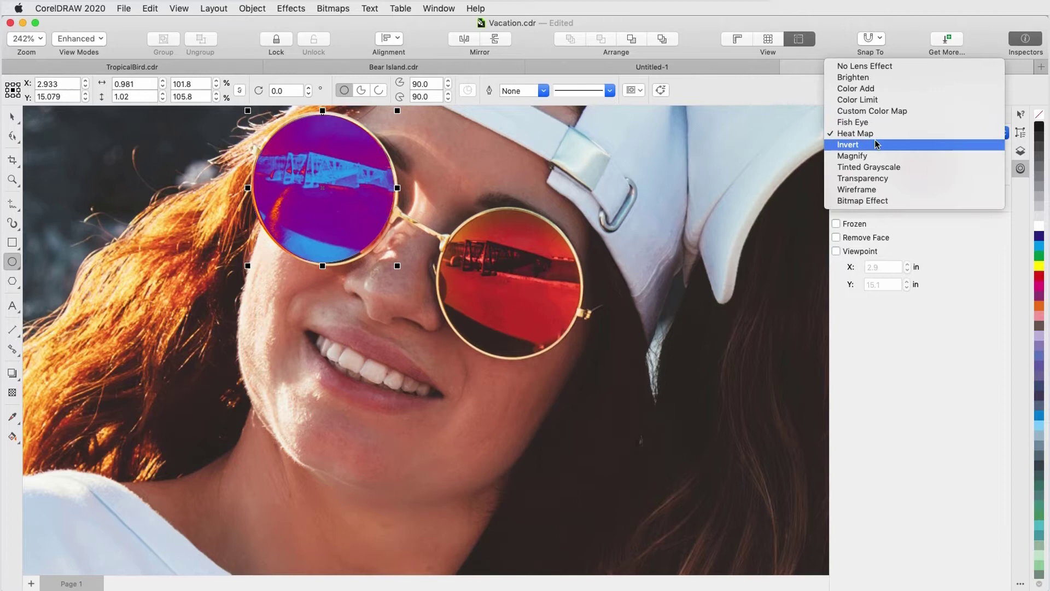
left_click(874, 143)
left_click(873, 136)
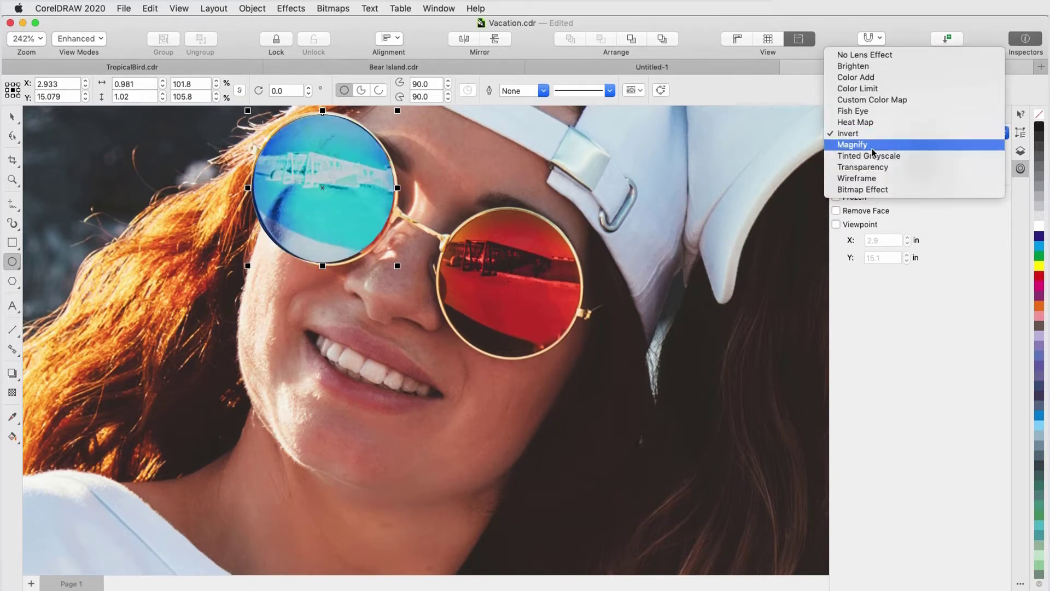
left_click(879, 189)
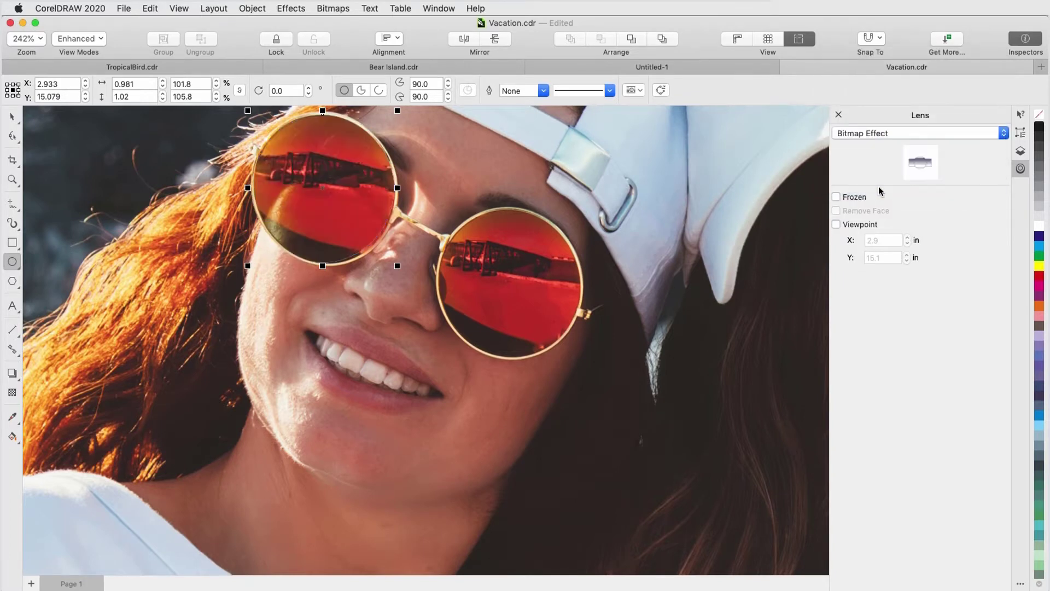
- Apply the Sienna Art Style effect to the lens circle
left_click(1020, 153)
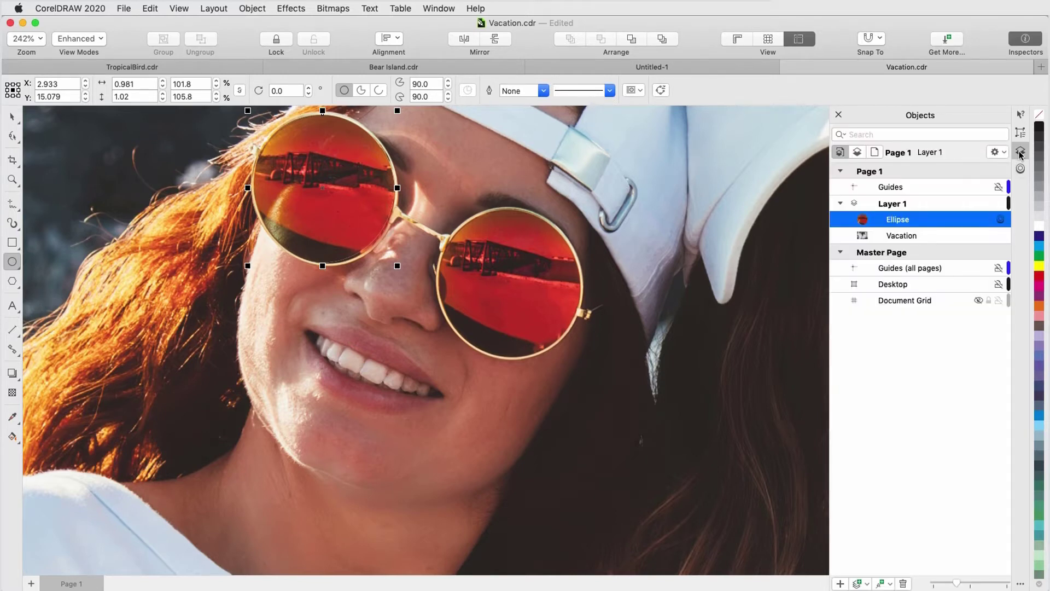
left_click(291, 11)
mouse_move(363, 137)
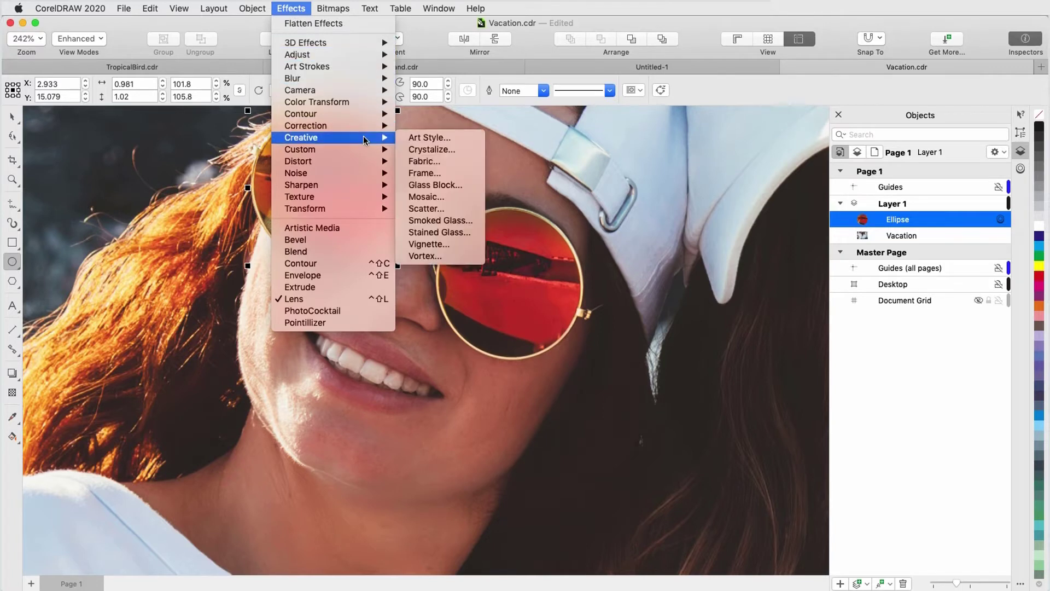
left_click(453, 139)
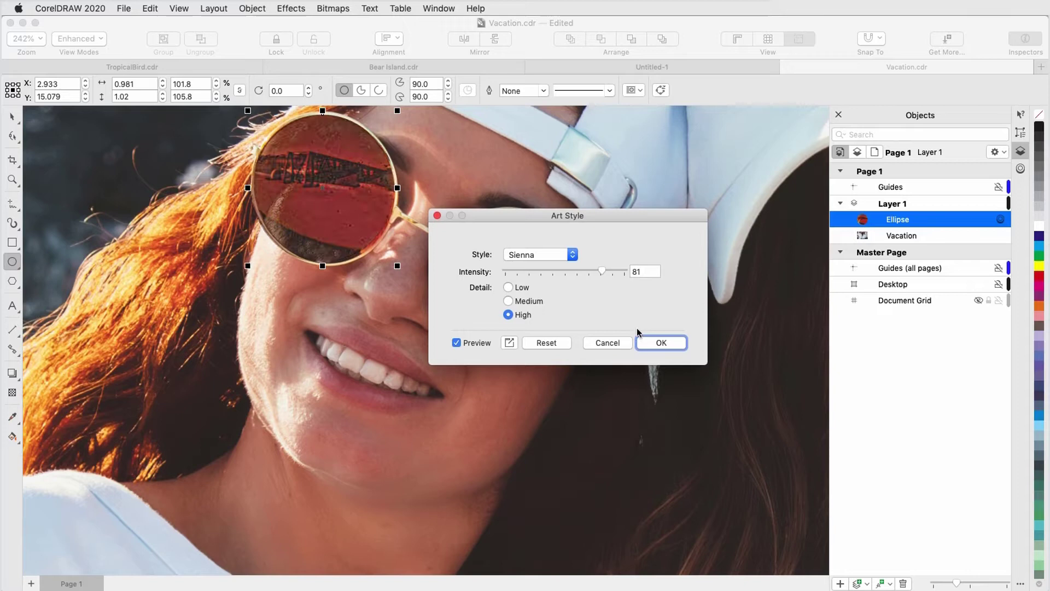
left_click(651, 343)
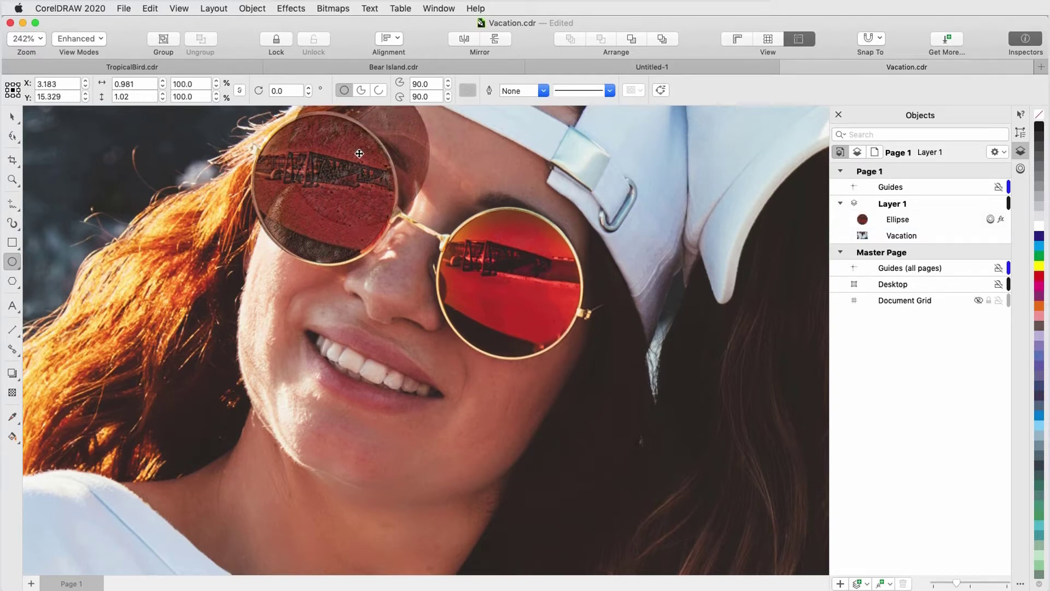
- Drag the styled circle over the cap, then onto the right lens, enlarging it slightly
left_click_drag(359, 154, 657, 204)
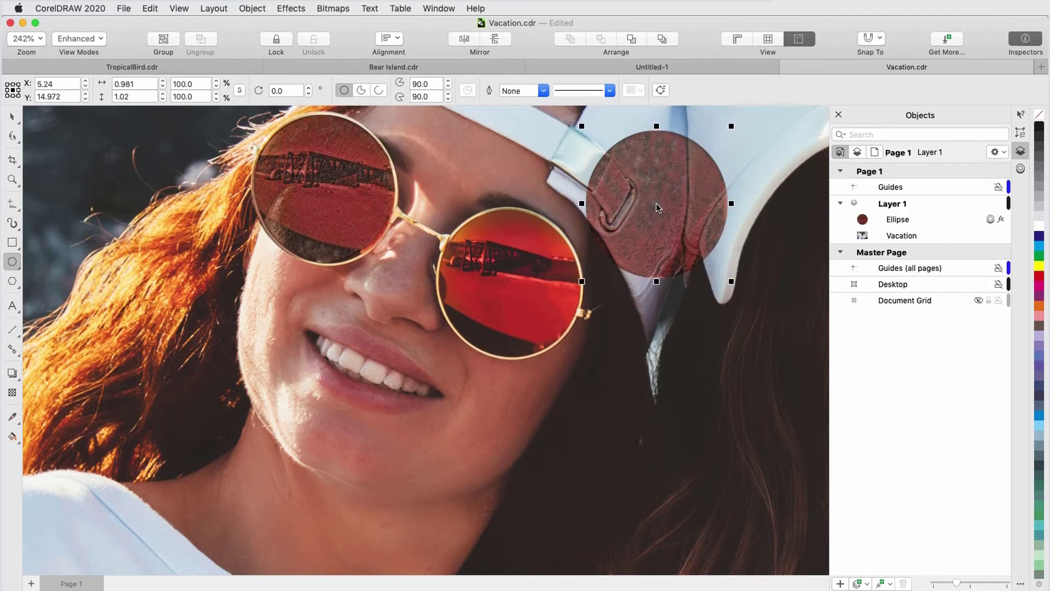
left_click_drag(657, 207, 508, 280)
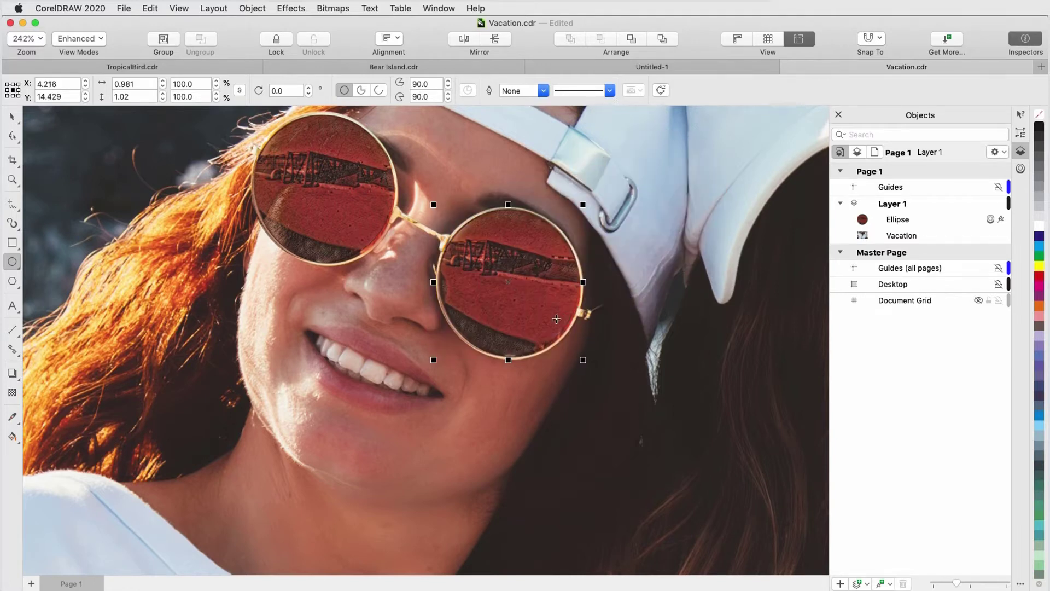
left_click_drag(583, 360, 596, 364)
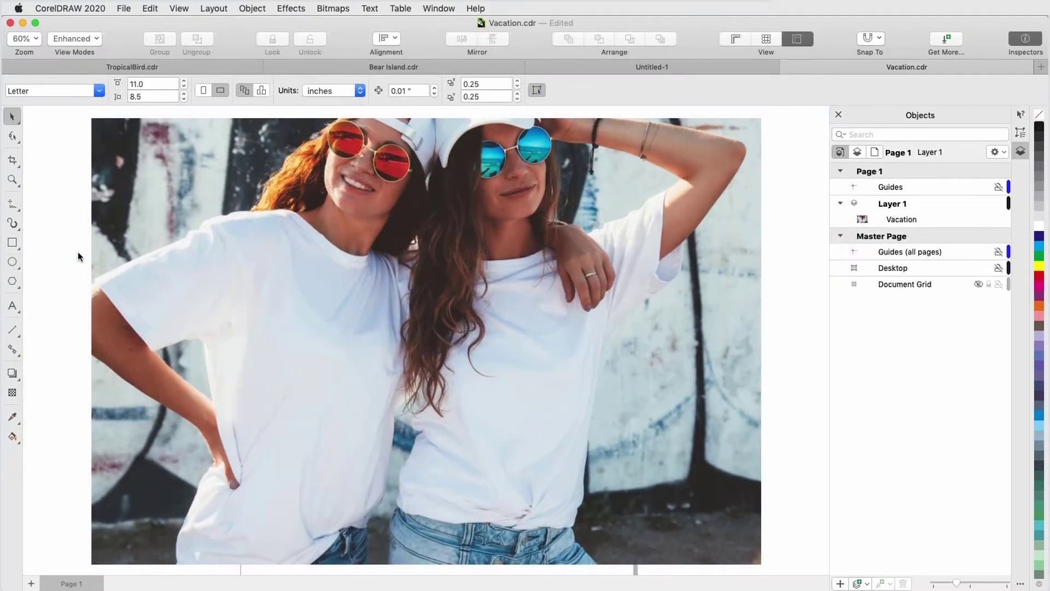
- Zoom in and draw a roughly 0.98 × 1.02 in ellipse over the left sunglass lens
scroll(352, 127, "up", 5)
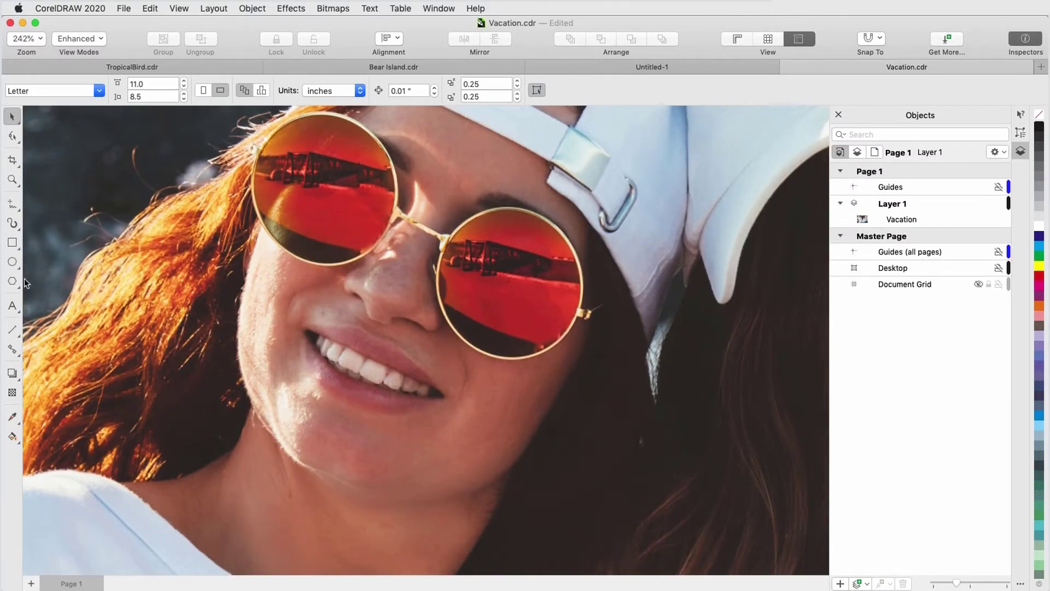
left_click(13, 262)
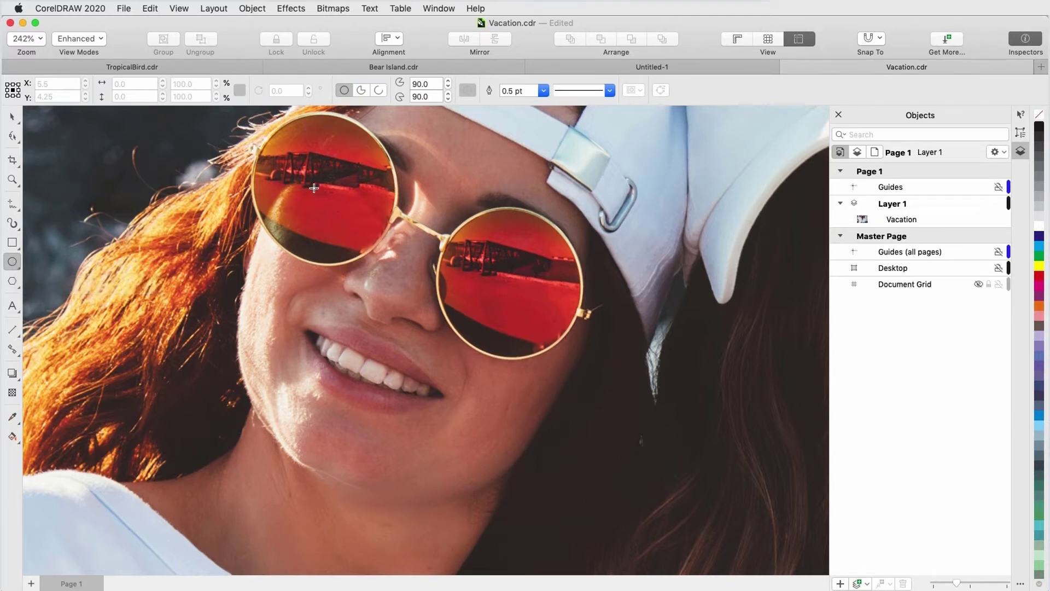
left_click_drag(315, 184, 397, 265)
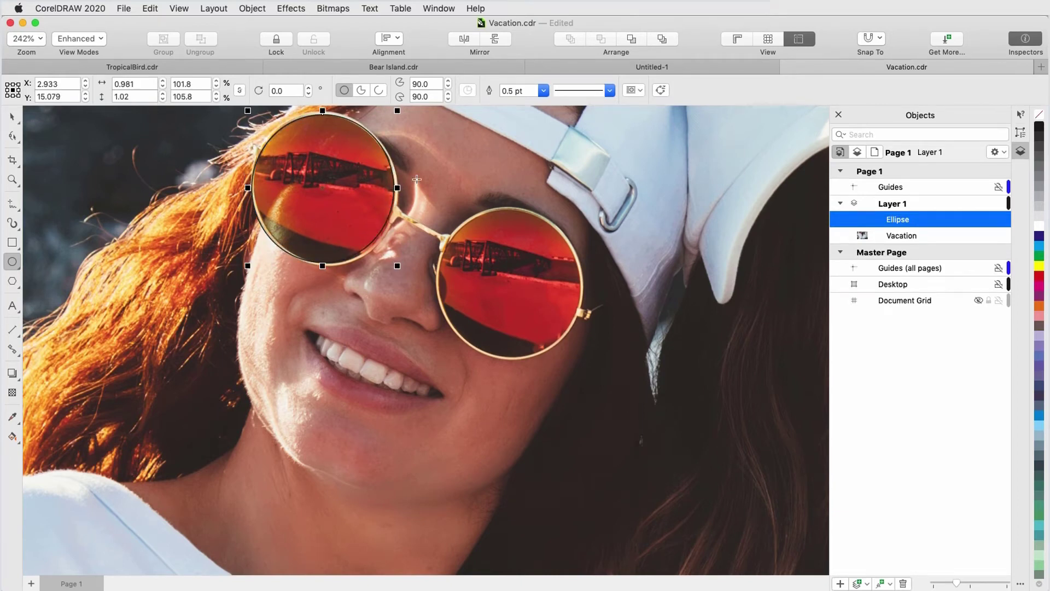
- Set the new circle's outline to none and bring up the Lens docker
right_click(1040, 114)
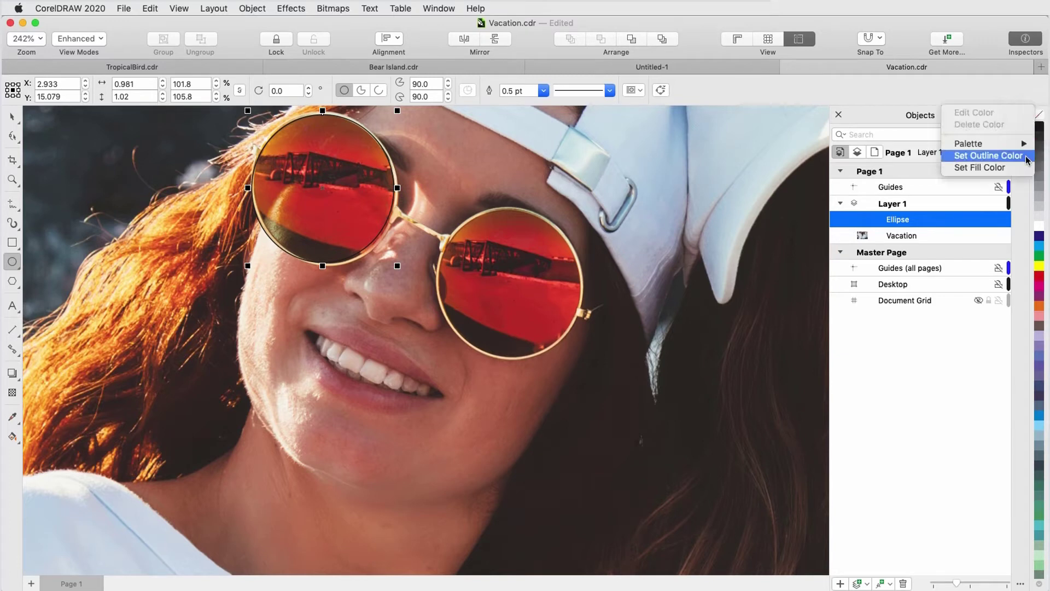
left_click(1026, 159)
left_click(454, 9)
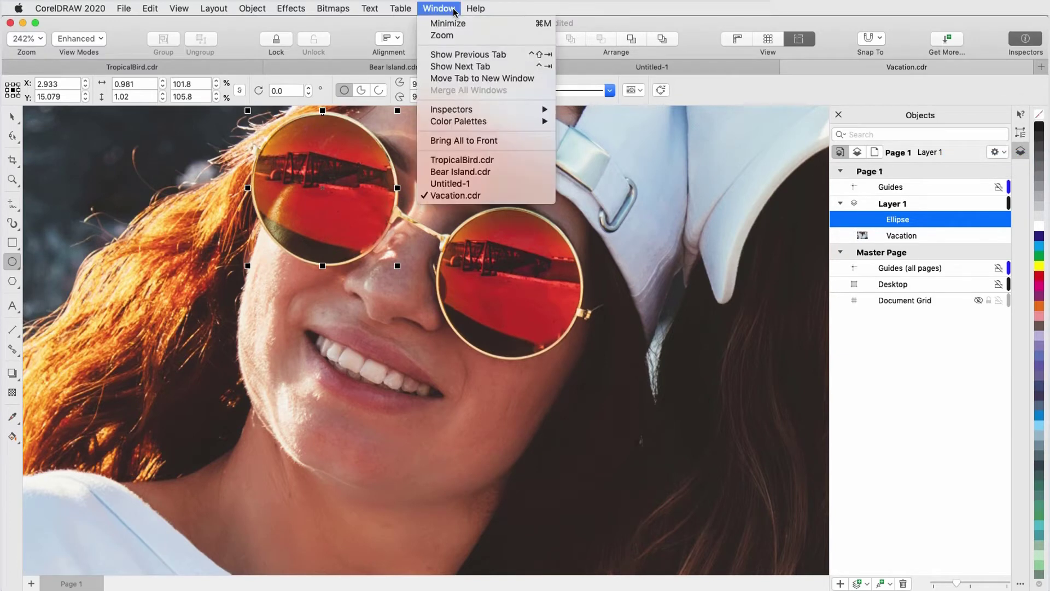
mouse_move(527, 110)
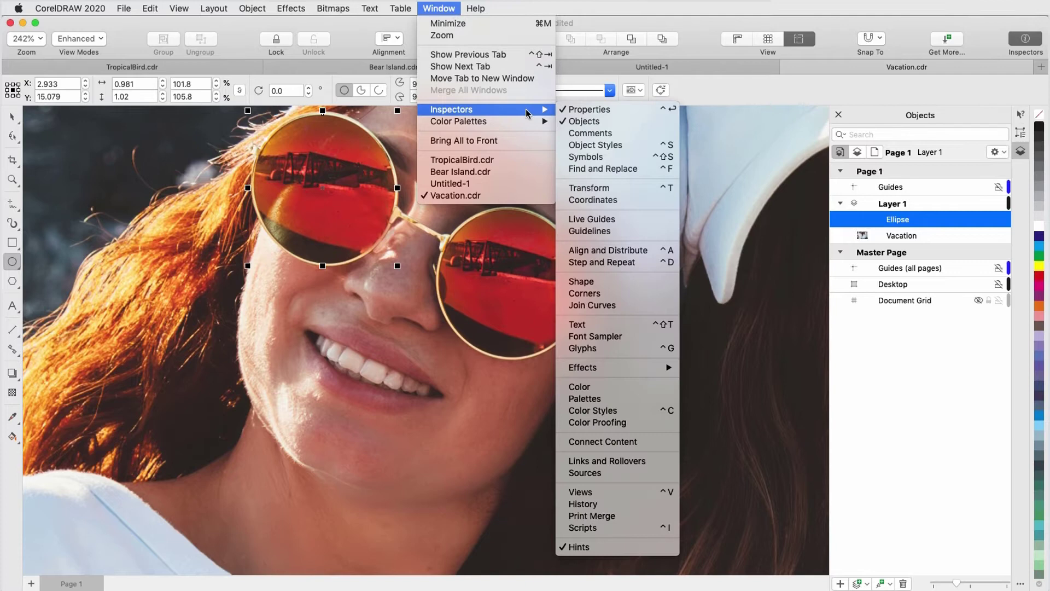
mouse_move(637, 368)
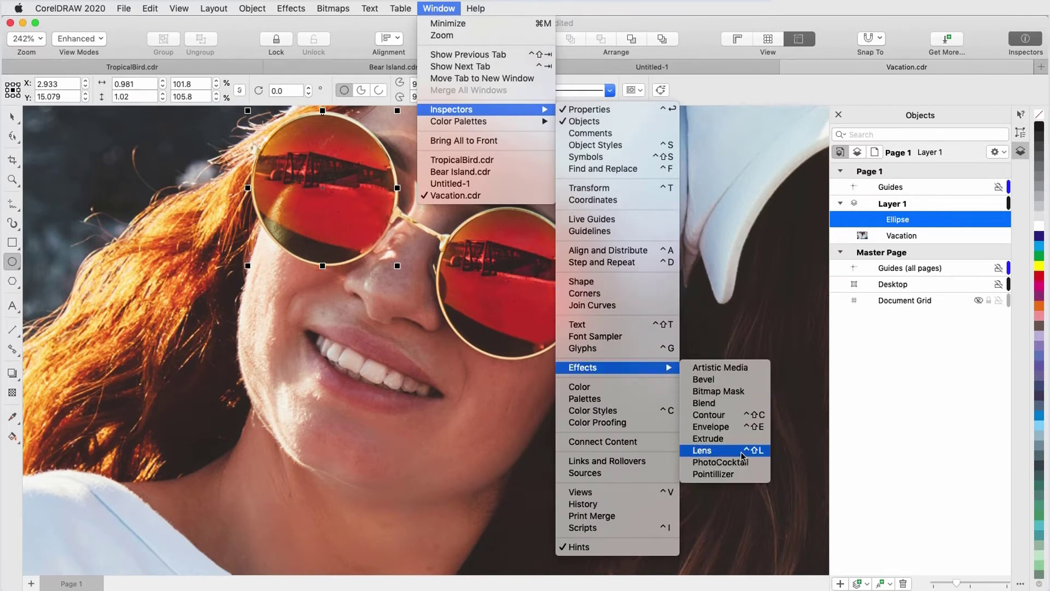
left_click(702, 450)
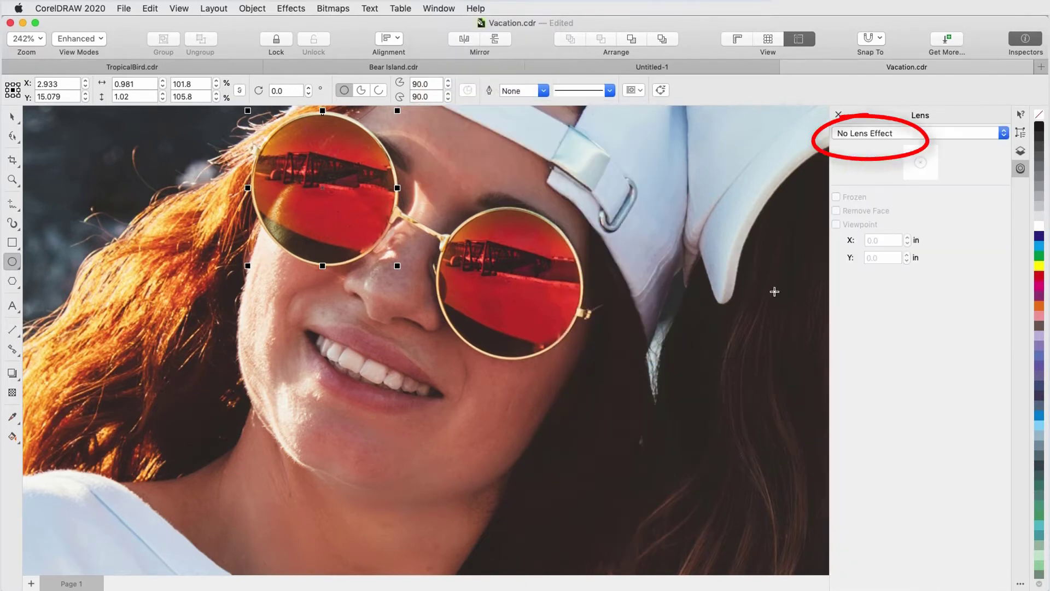
- Preview the Brighten, Heat Map and Invert lenses on the circle, then apply Bitmap Effect
left_click(879, 134)
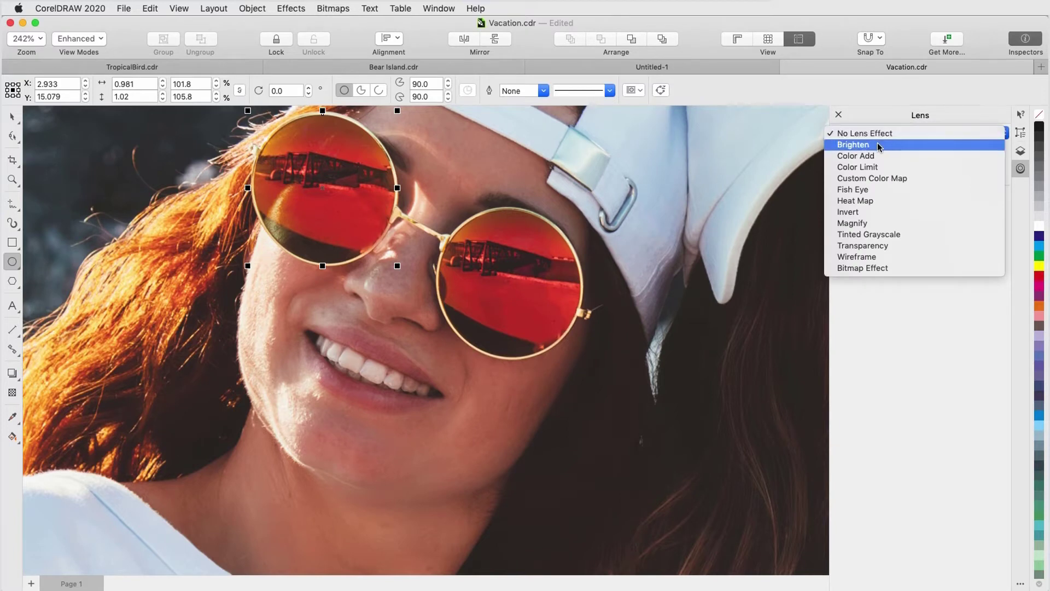
key("Escape")
left_click(877, 134)
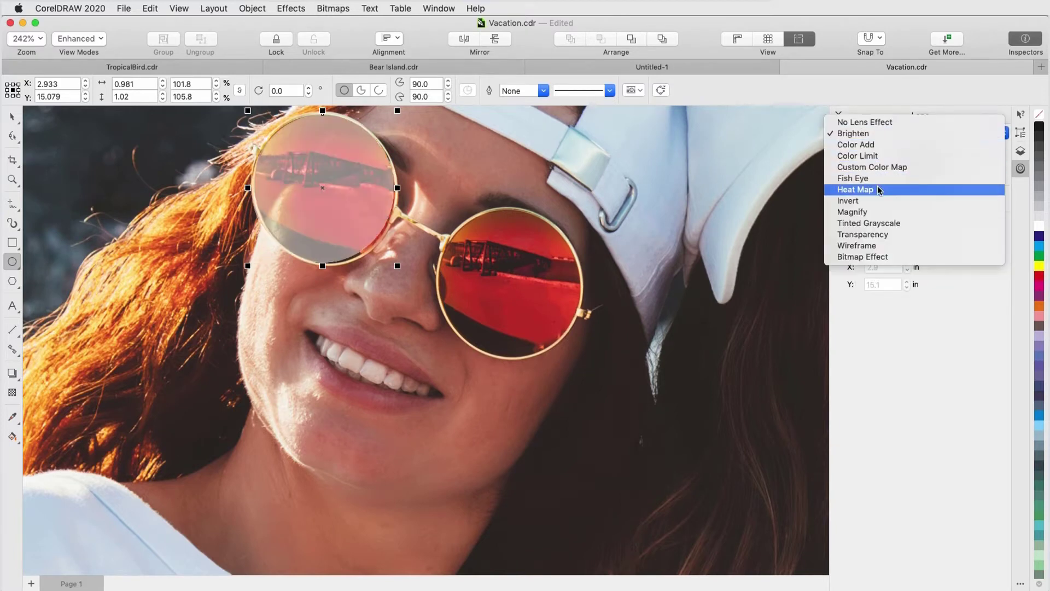
left_click(879, 190)
left_click(878, 134)
left_click(875, 143)
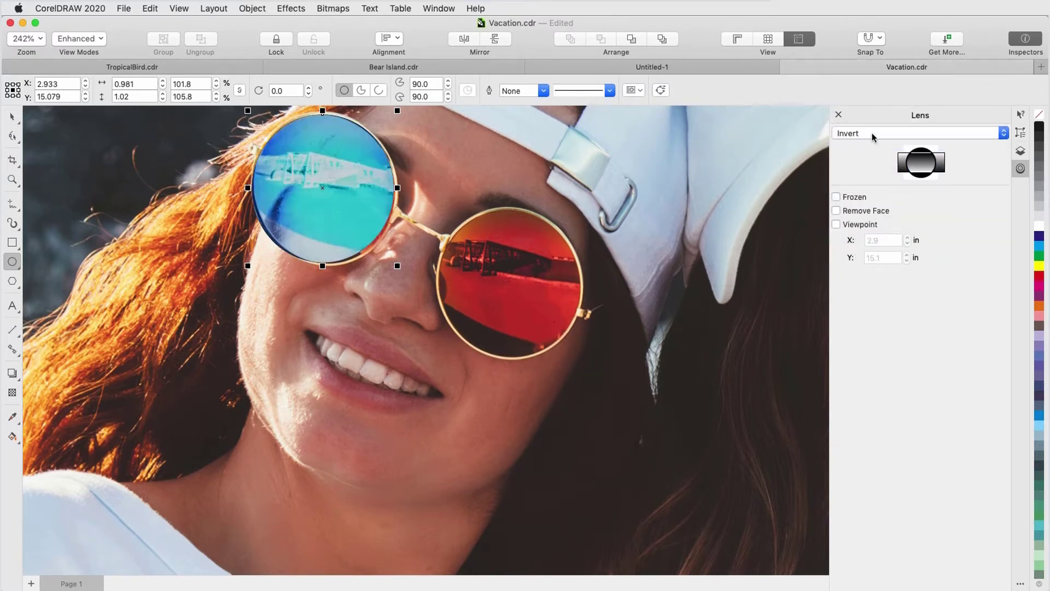
left_click(873, 136)
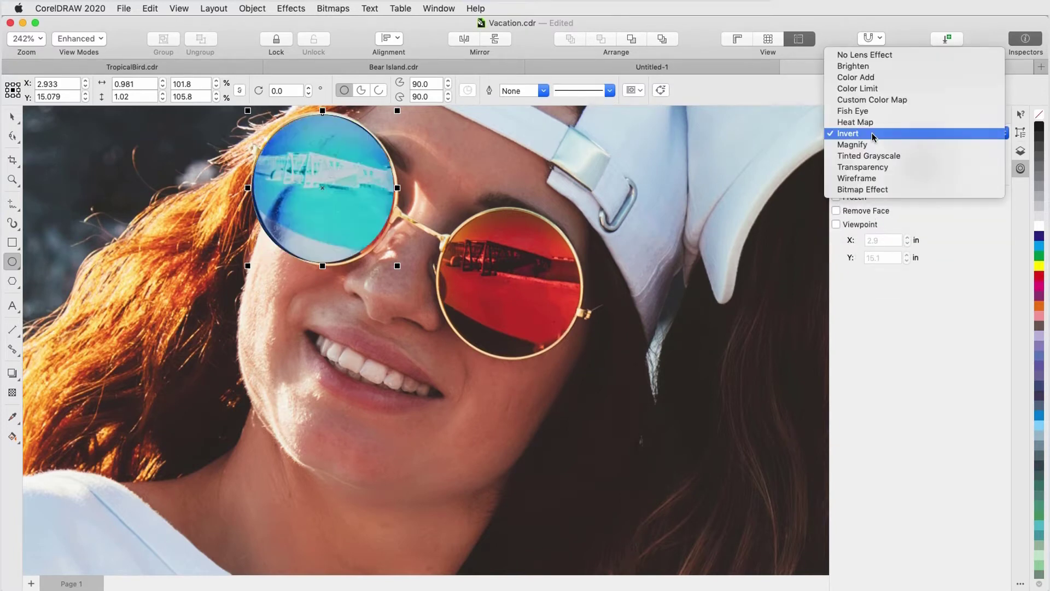
left_click(879, 190)
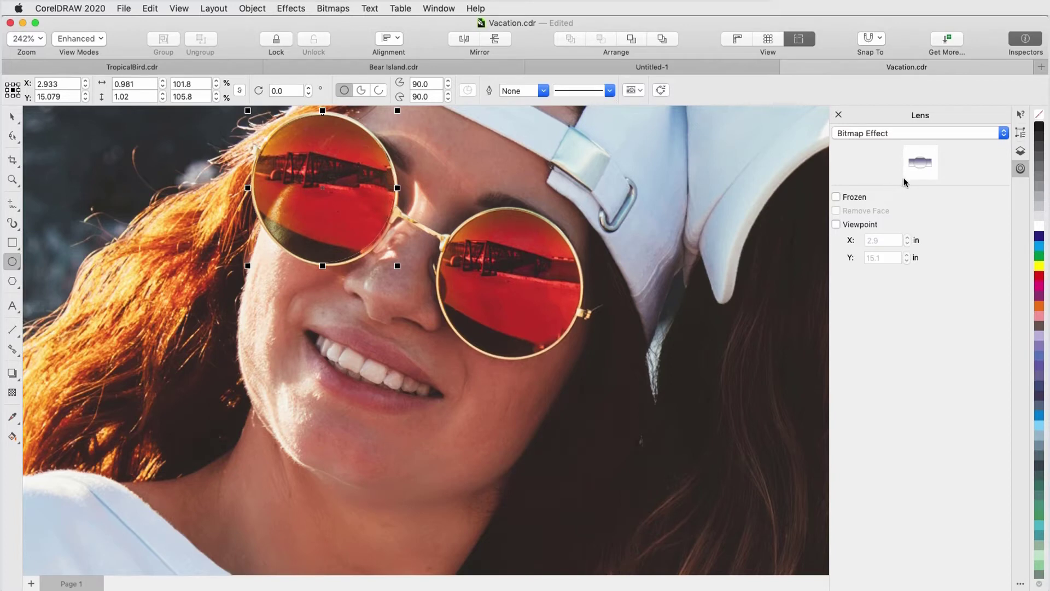
- Apply a Sienna Art Style at intensity 81 with High detail to the lens circle
left_click(1020, 152)
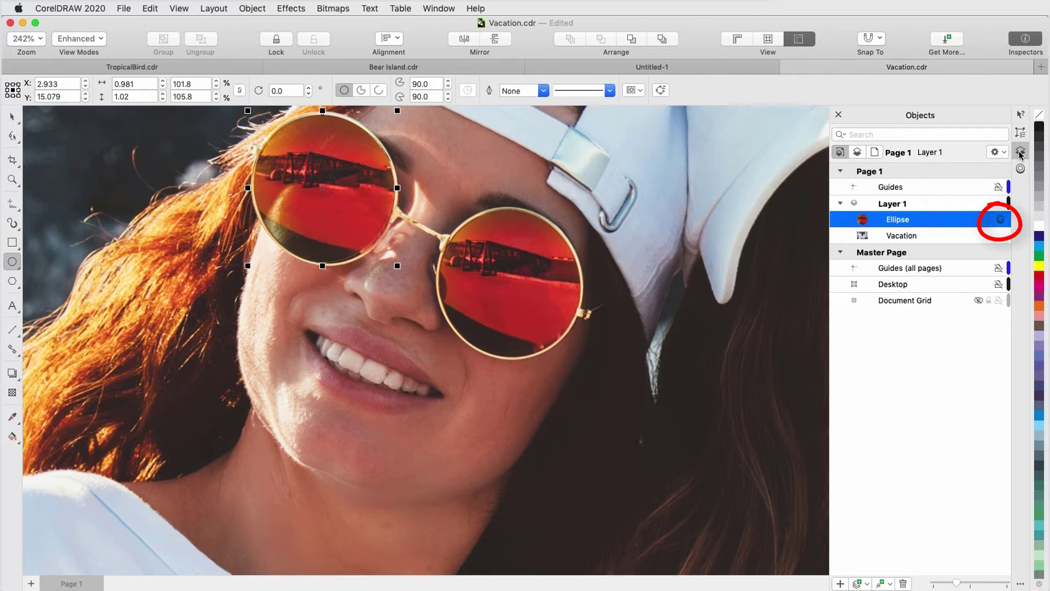
left_click(291, 10)
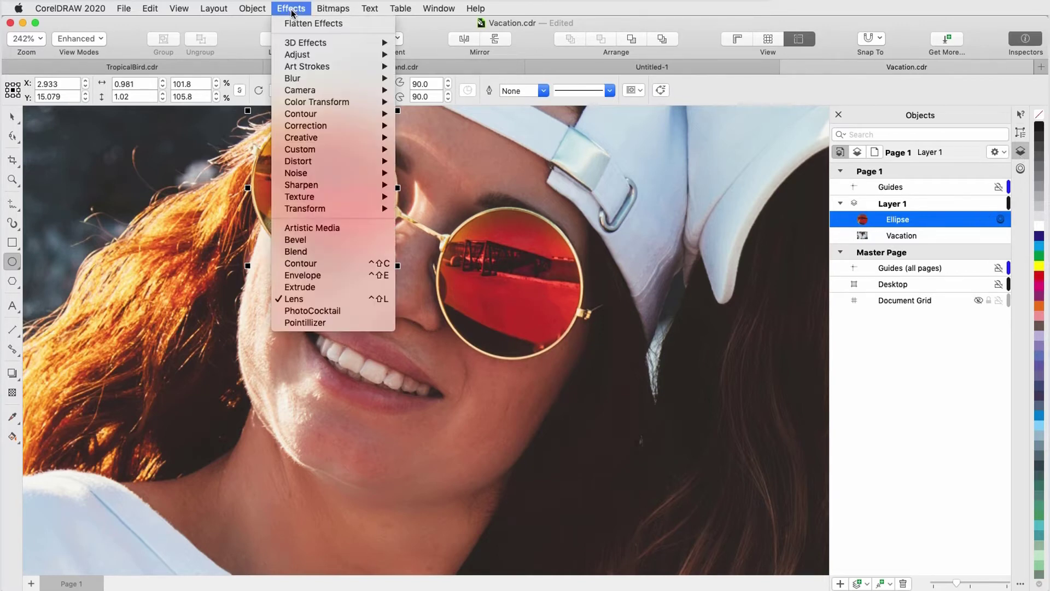
mouse_move(365, 140)
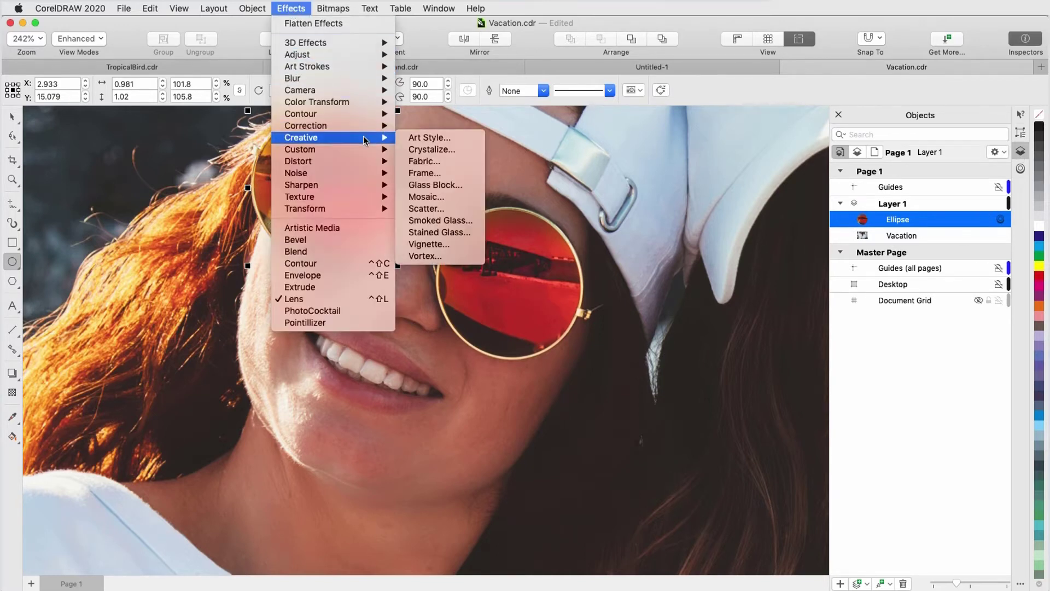
left_click(452, 140)
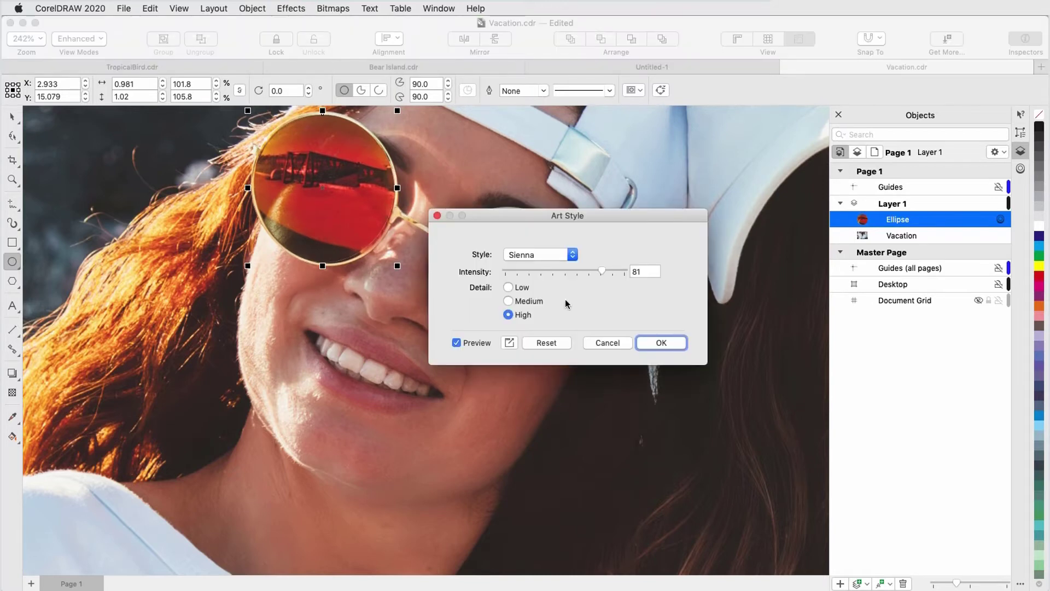
left_click(650, 343)
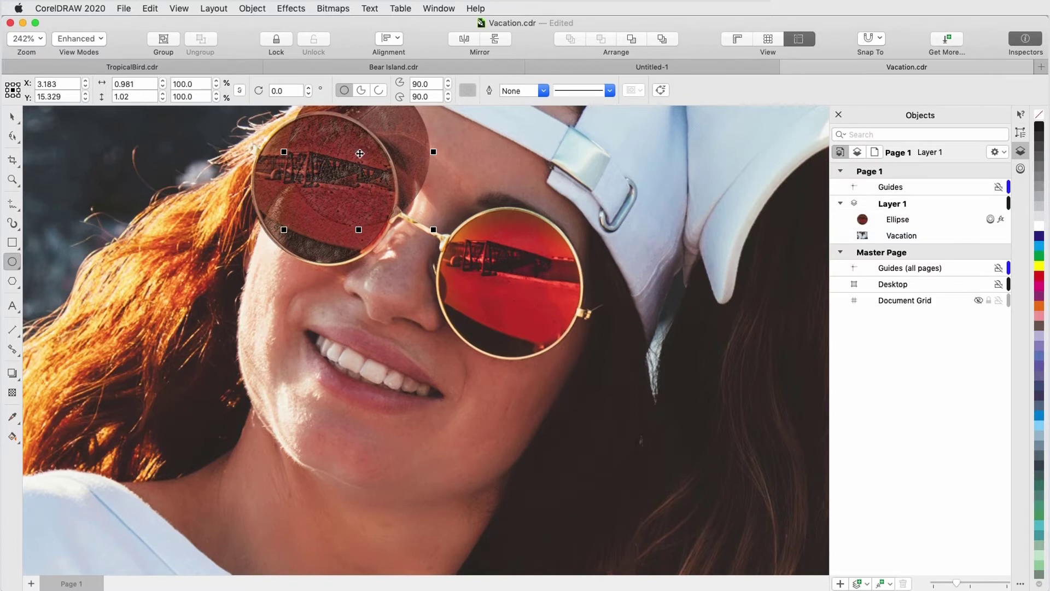
- Move the Sienna lens circle onto the right sunglass lens and enlarge it to about 0.99 × 1.03 in
left_click_drag(359, 153, 658, 206)
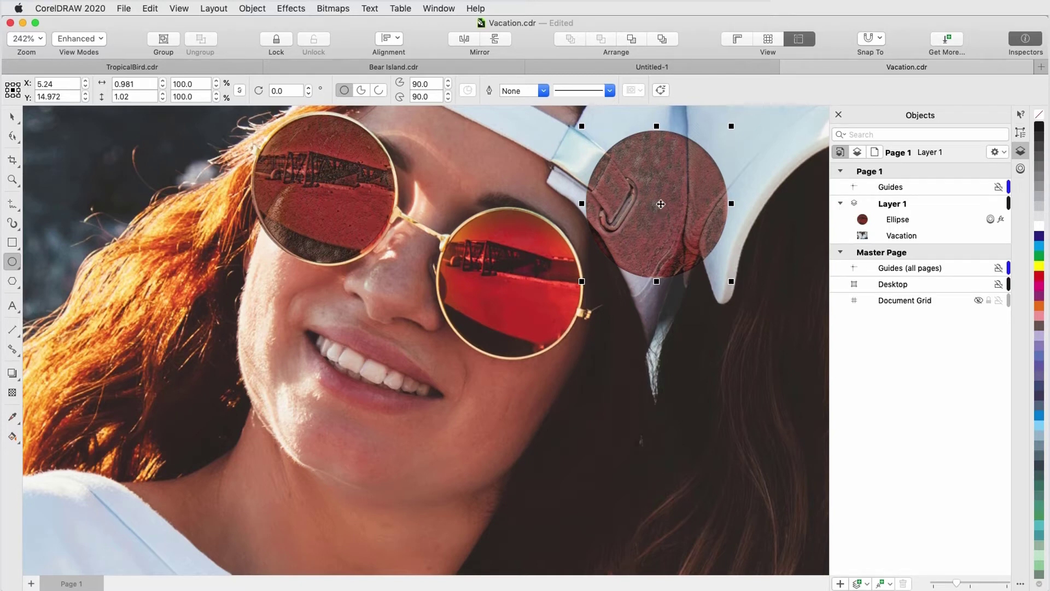
left_click_drag(657, 207, 511, 278)
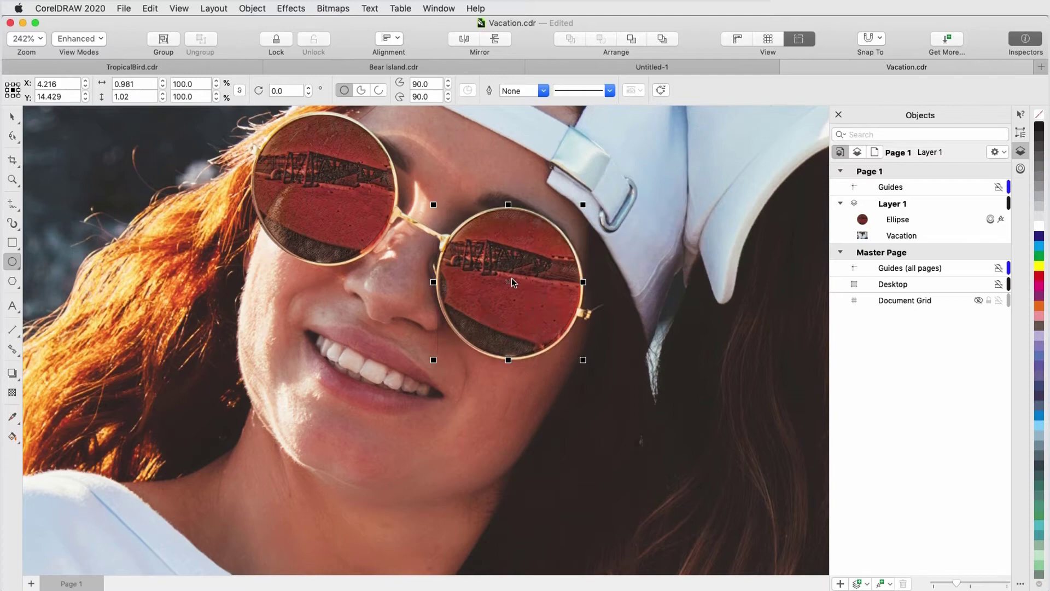
left_click_drag(589, 361, 596, 363)
- With the Bezier tool, place nodes down the blue lens's left edge and around its bottom rim
scroll(433, 243, "down", 3)
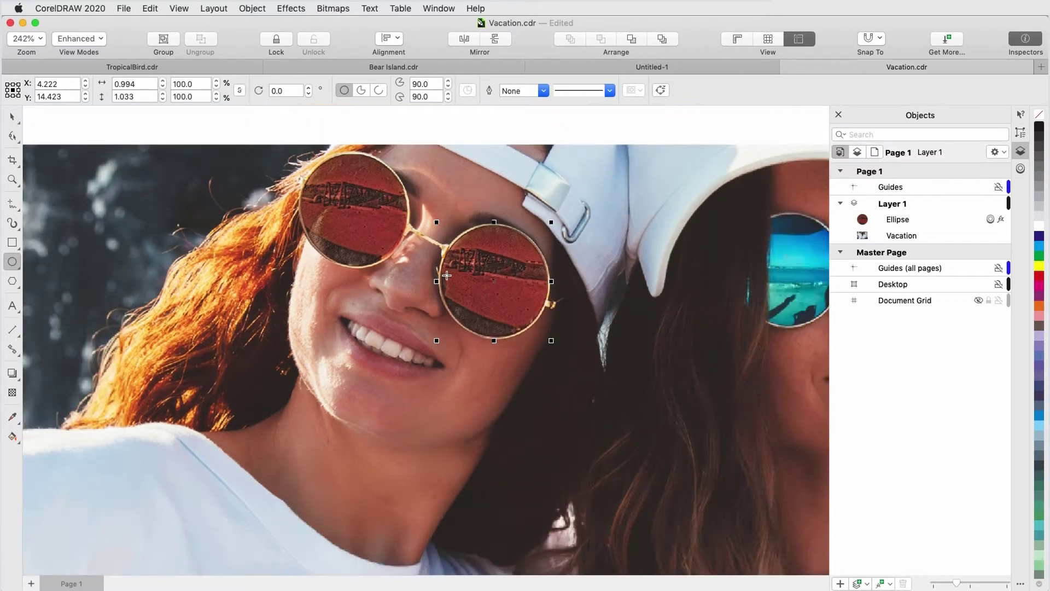
scroll(779, 239, "up", 3)
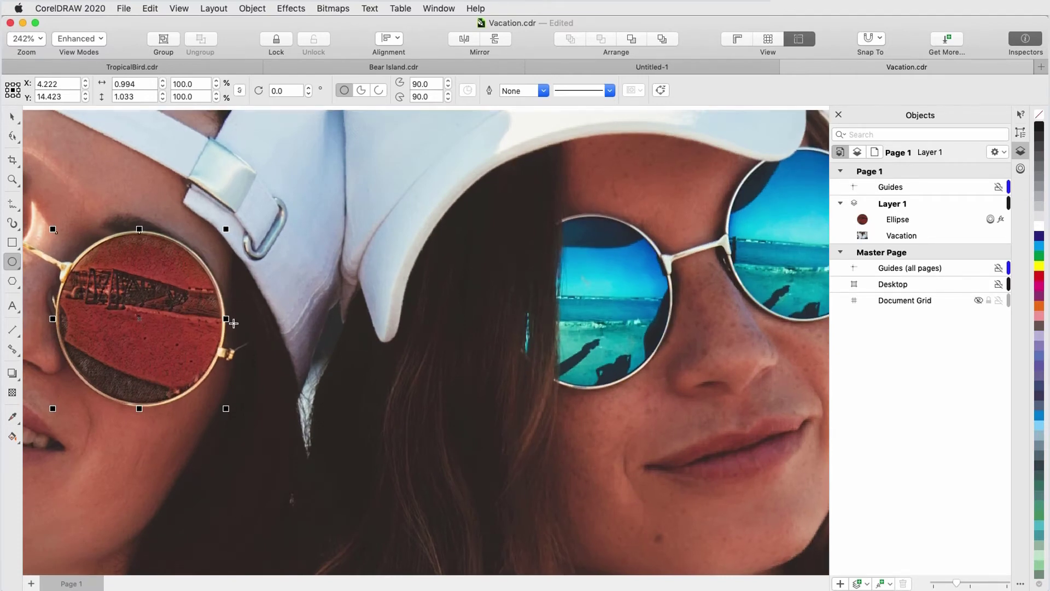
left_click(12, 203)
left_click(558, 218)
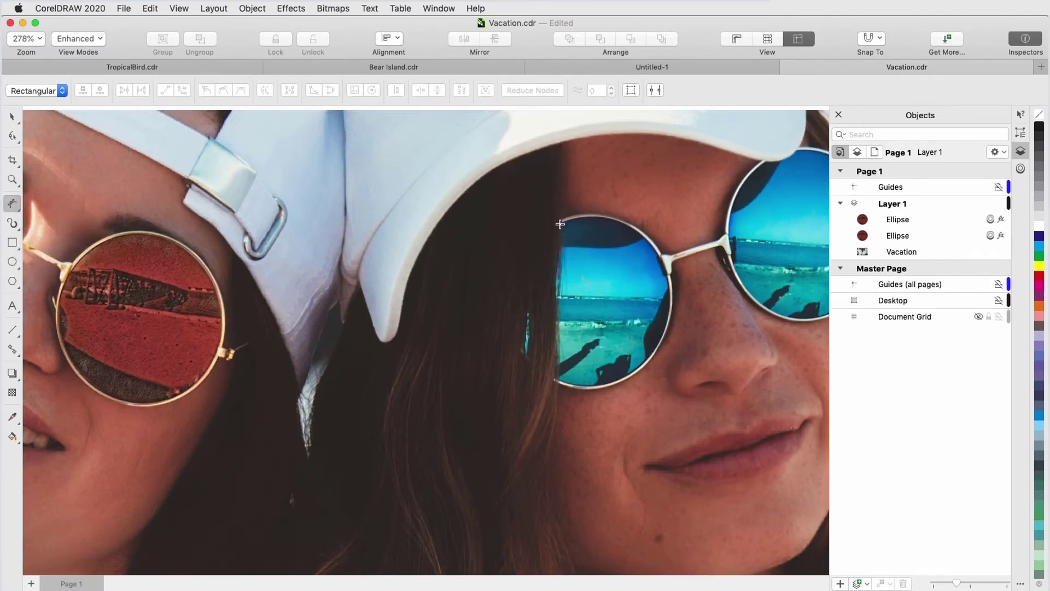
left_click(558, 285)
left_click(556, 351)
left_click(578, 387)
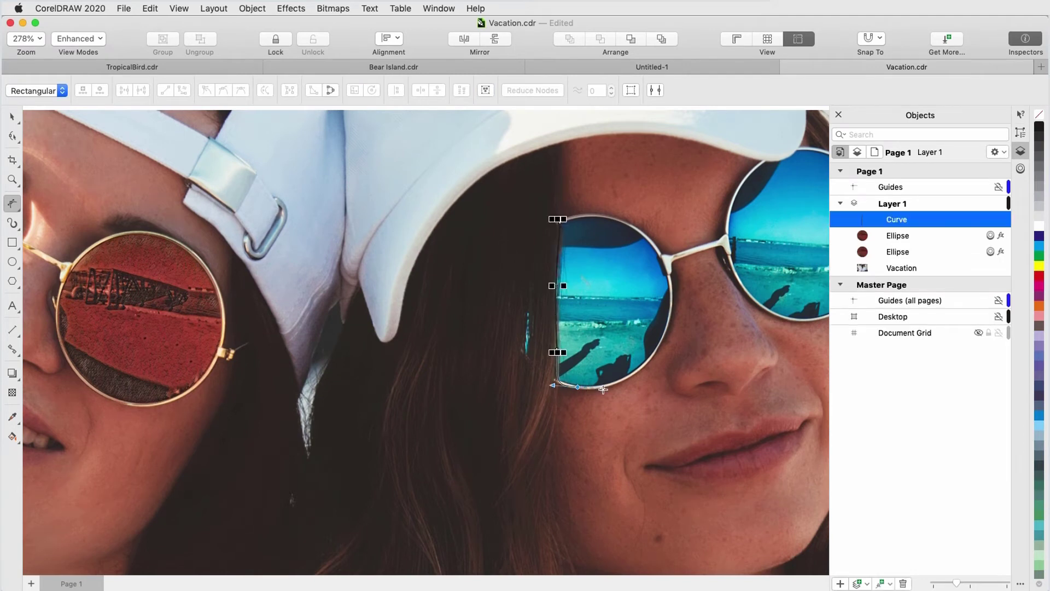
left_click(626, 378)
left_click(659, 342)
- Curve the path along the lens's rounded right side and top, close it, and select the shape
left_click_drag(671, 288, 666, 271)
left_click(647, 234)
left_click_drag(604, 217, 622, 217)
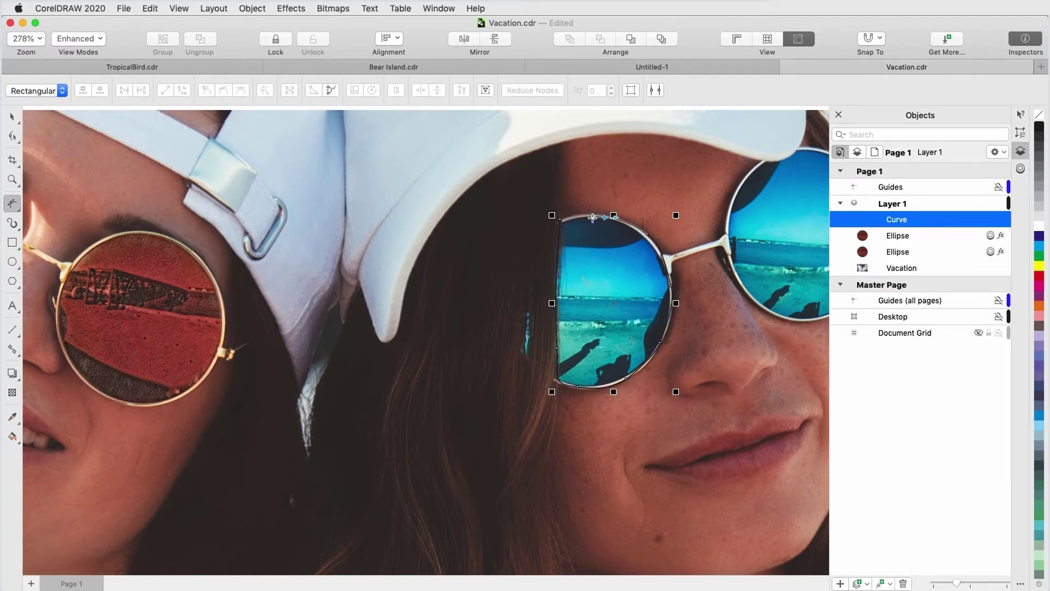
left_click(560, 219)
key("Escape")
key("space")
left_click(617, 225)
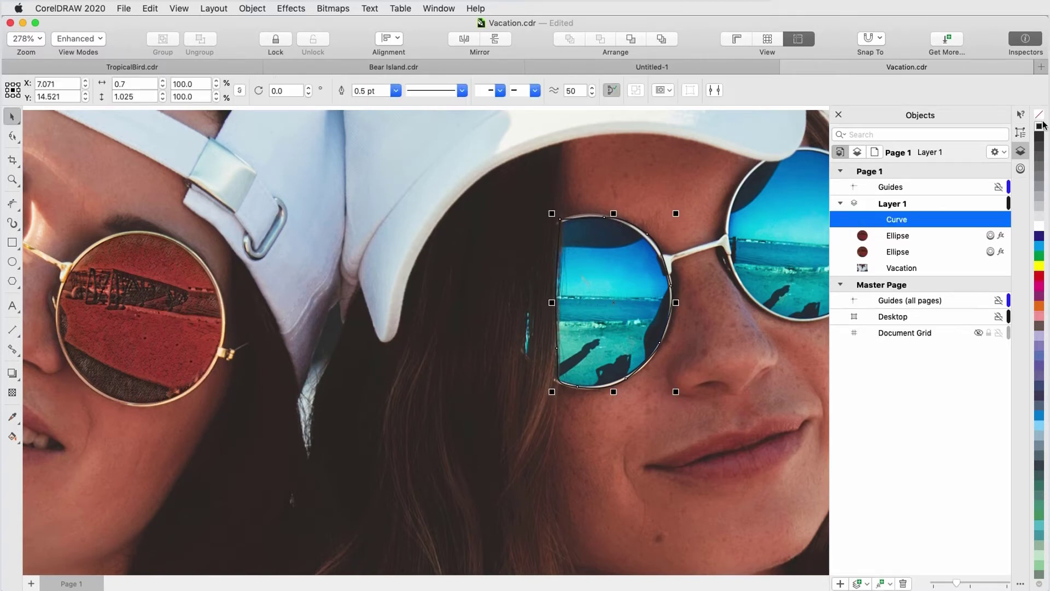
- Set the traced shape's outline to none and switch to the Attributes Eyedropper
right_click(1039, 114)
left_click(970, 156)
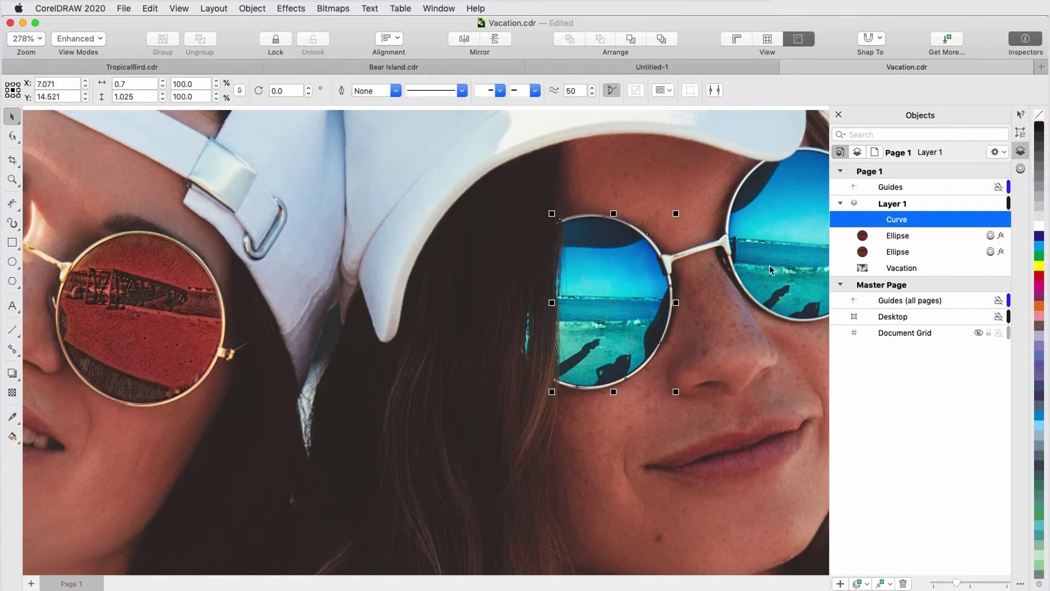
left_click(18, 421)
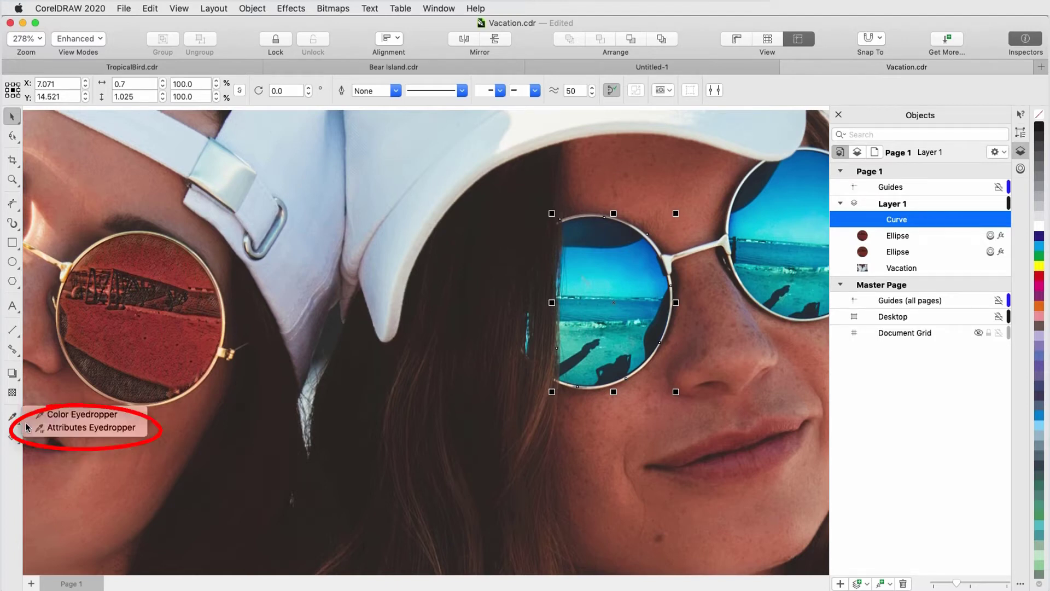
left_click(64, 428)
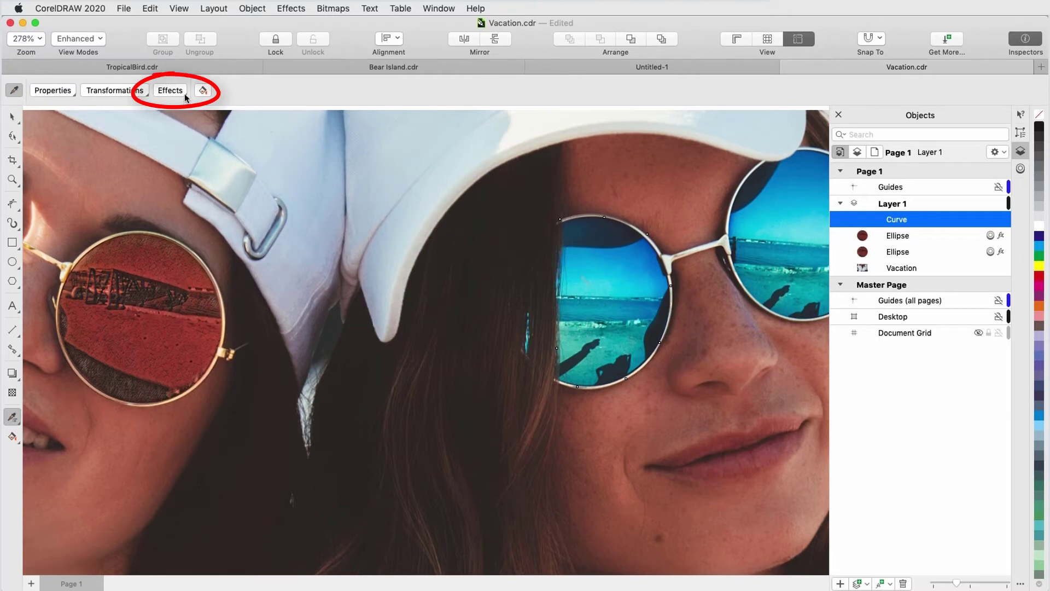
- Copy the red lens's Lens and Bitmap effects onto the traced blue lens
left_click(186, 98)
left_click(133, 218)
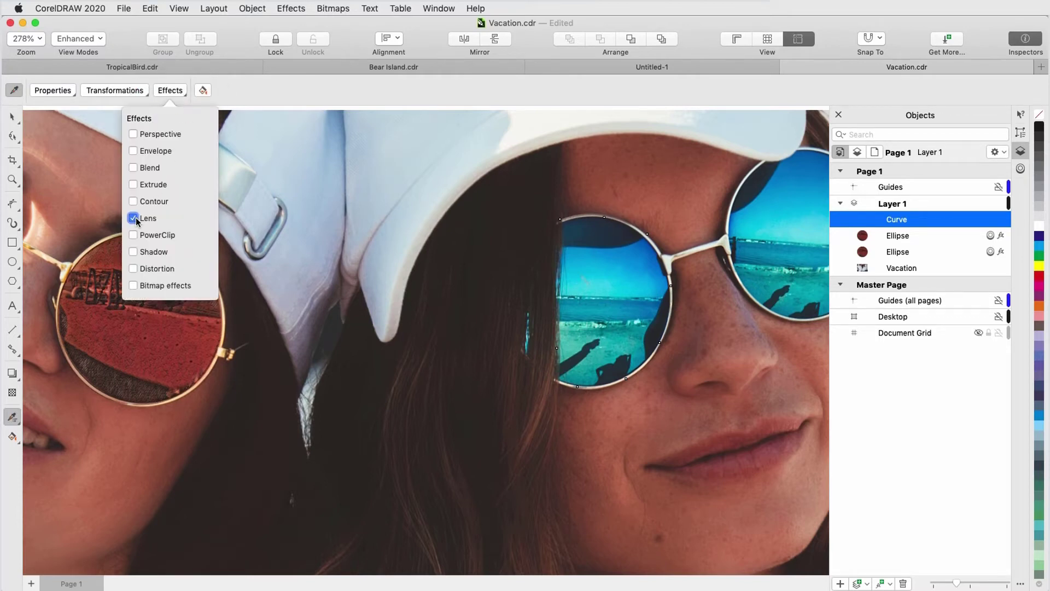
left_click(134, 285)
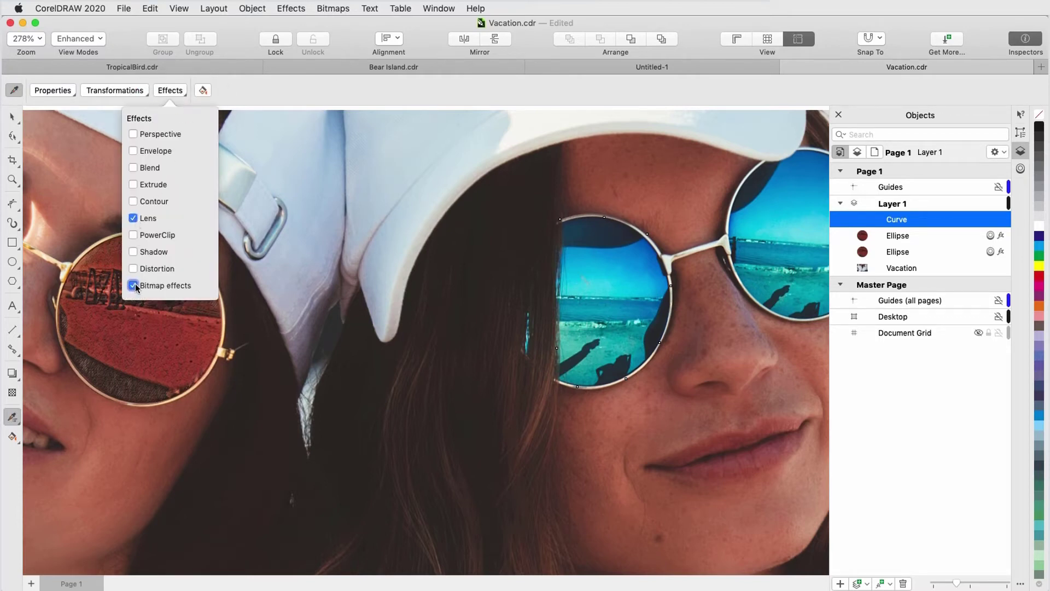
left_click(188, 321)
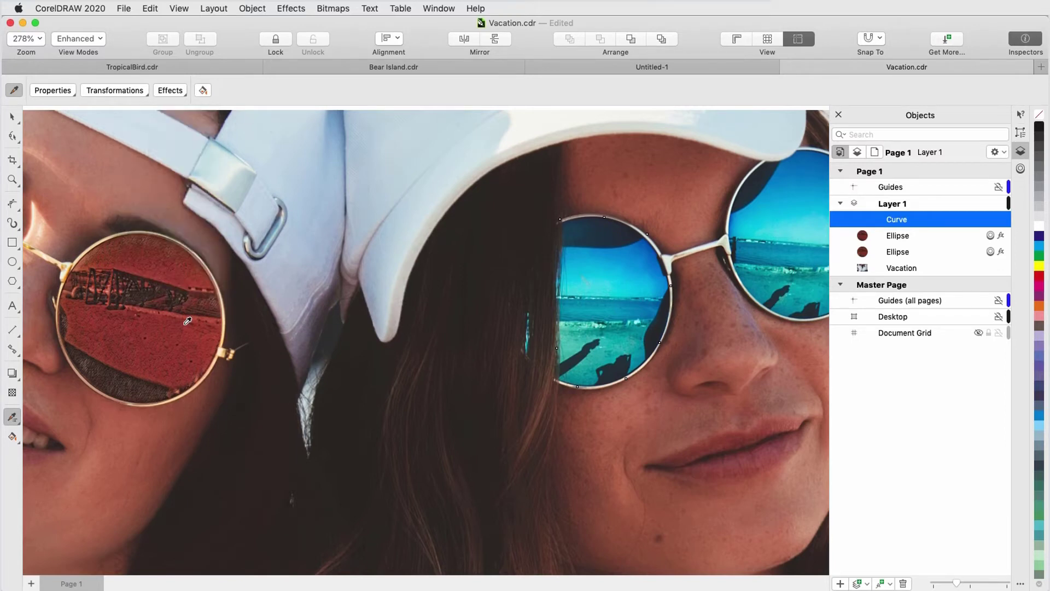
left_click(187, 321)
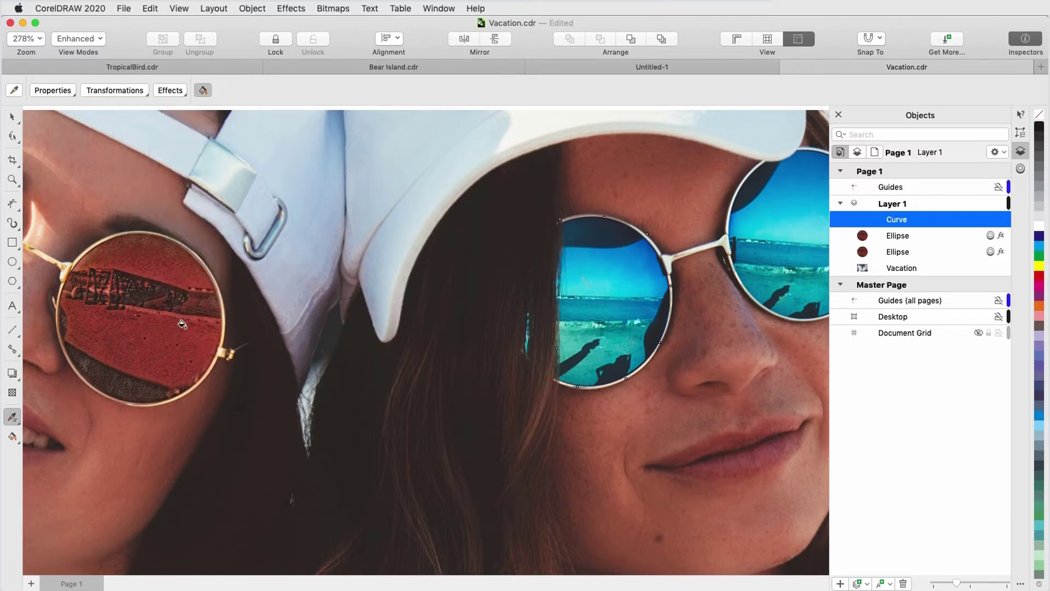
left_click(593, 278)
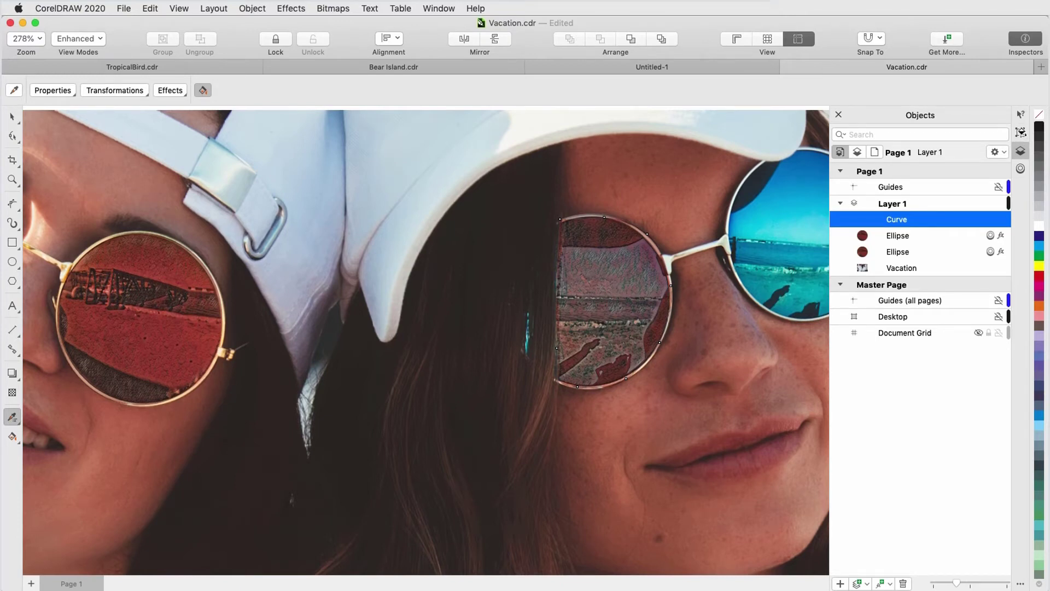
- Edit the traced lens's Art Style to Pink Pastel with Medium detail
left_click(1020, 132)
left_click(892, 133)
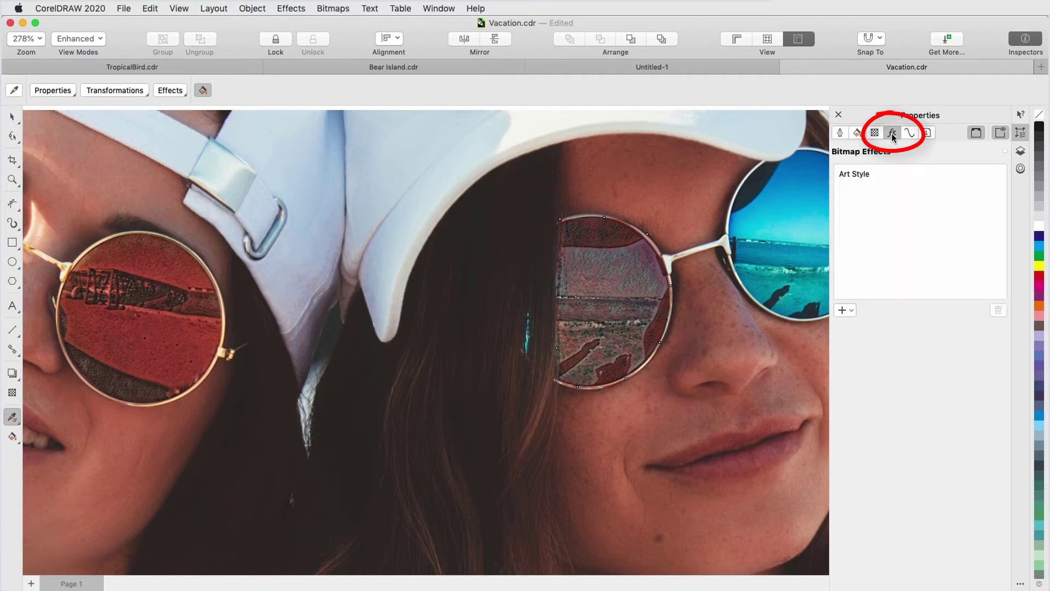
double_click(866, 175)
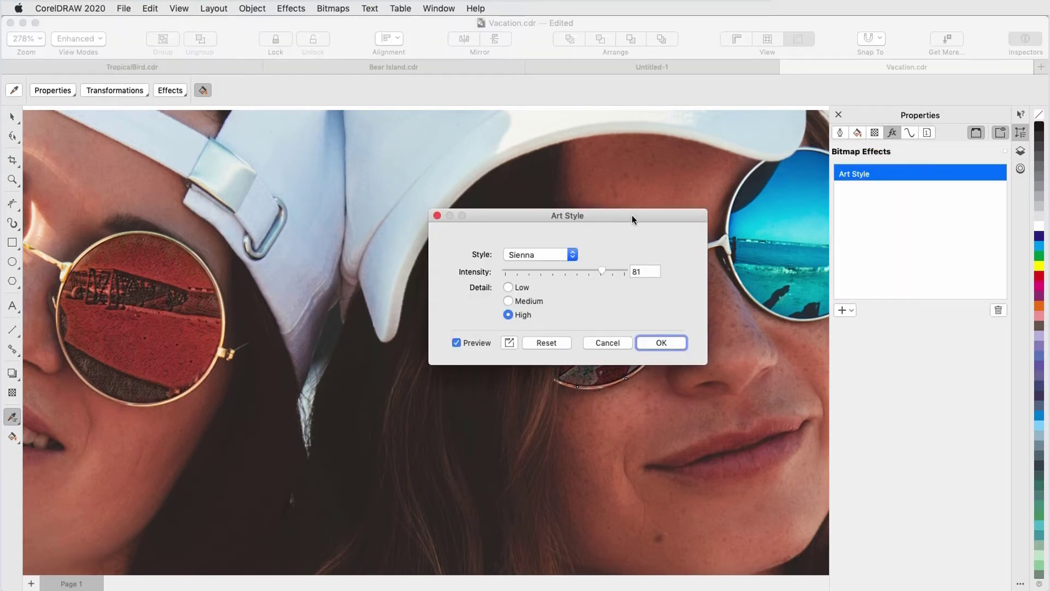
left_click_drag(631, 219, 437, 232)
left_click(377, 267)
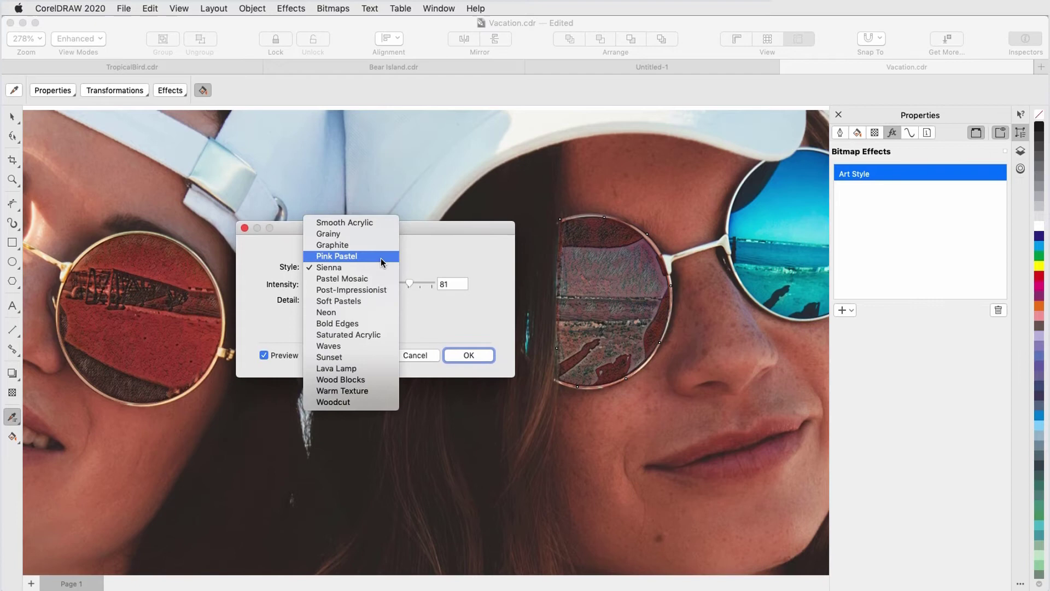
left_click(381, 257)
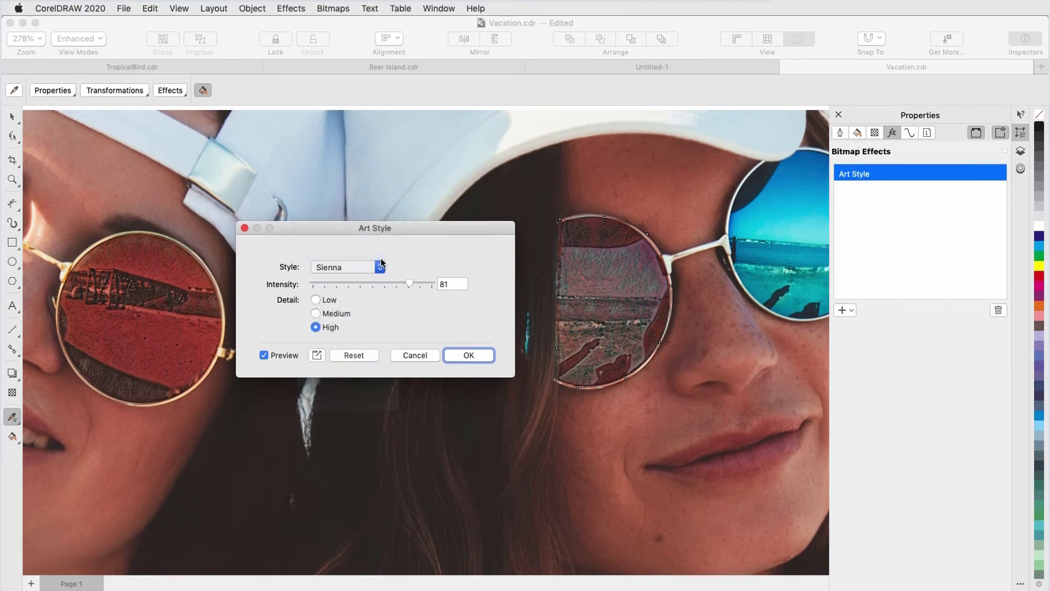
left_click(316, 314)
left_click(460, 358)
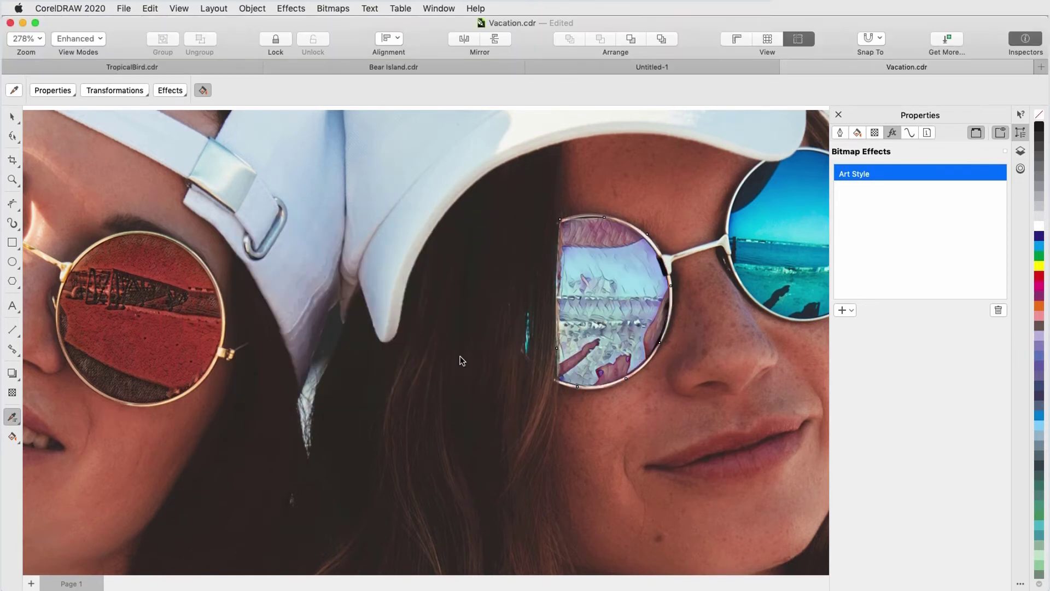
- Select the circle over the dark-haired woman's right lens and move it to fit the frame
left_click(12, 117)
left_click(106, 255)
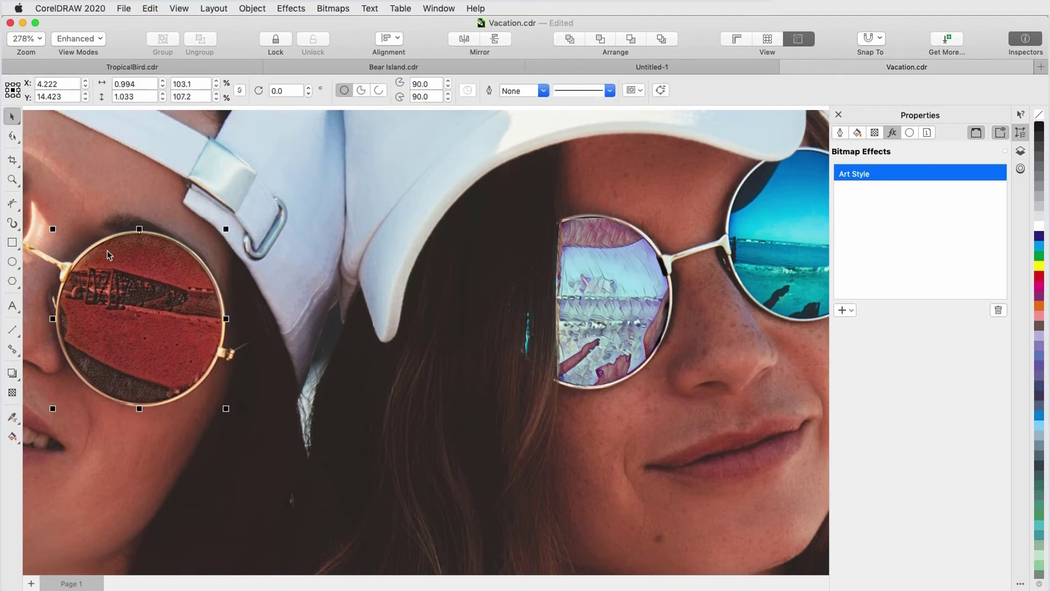
scroll(174, 257, "down", 1)
left_click(722, 242)
left_click_drag(723, 243, 792, 236)
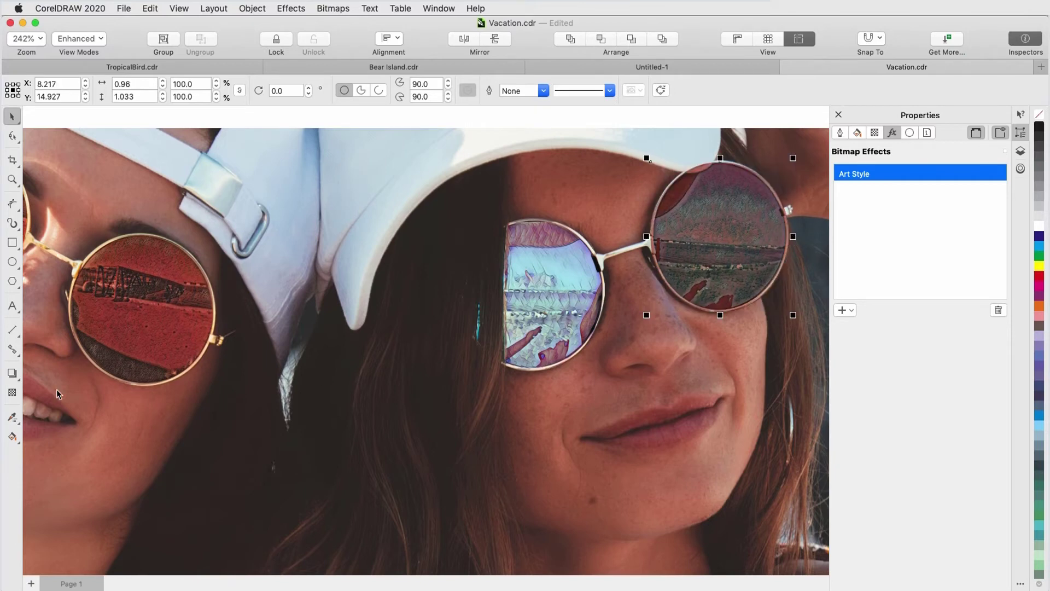
- Copy the Pink Pastel effect from the left lens onto the right lens with the Attributes Eyedropper
left_click(12, 418)
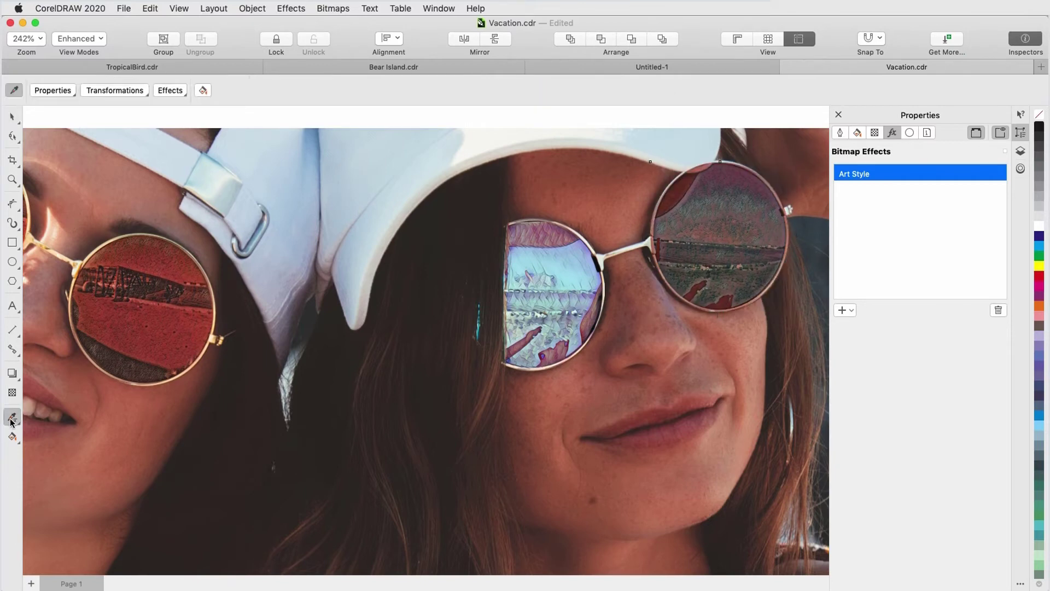
left_click(535, 270)
left_click(705, 215)
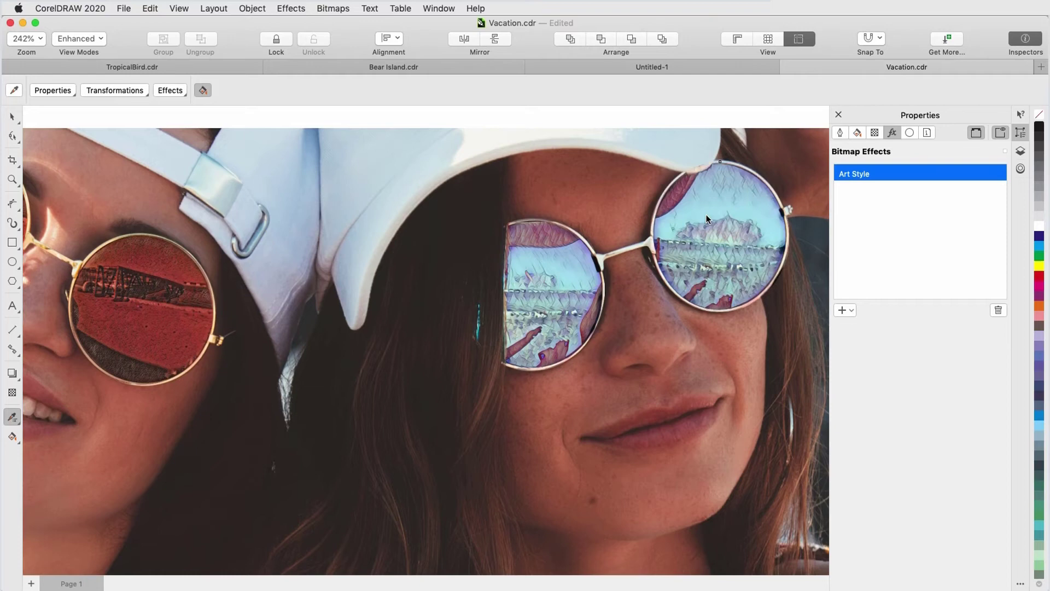
- Trace a closed freehand shape around the red-haired woman's white T-shirt and remove its outline
key("F4")
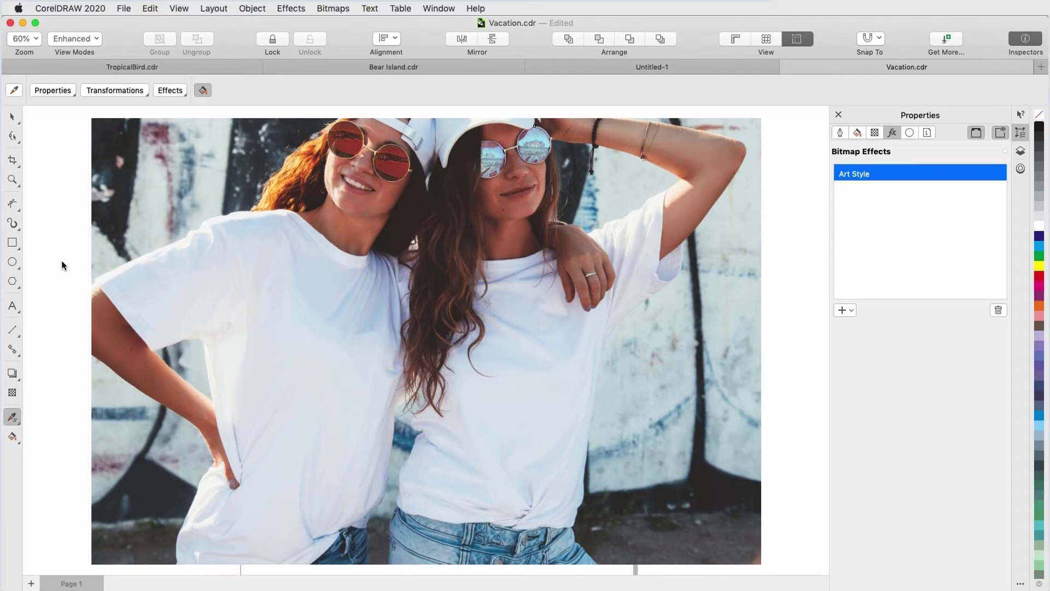
left_click(19, 210)
left_click(70, 205)
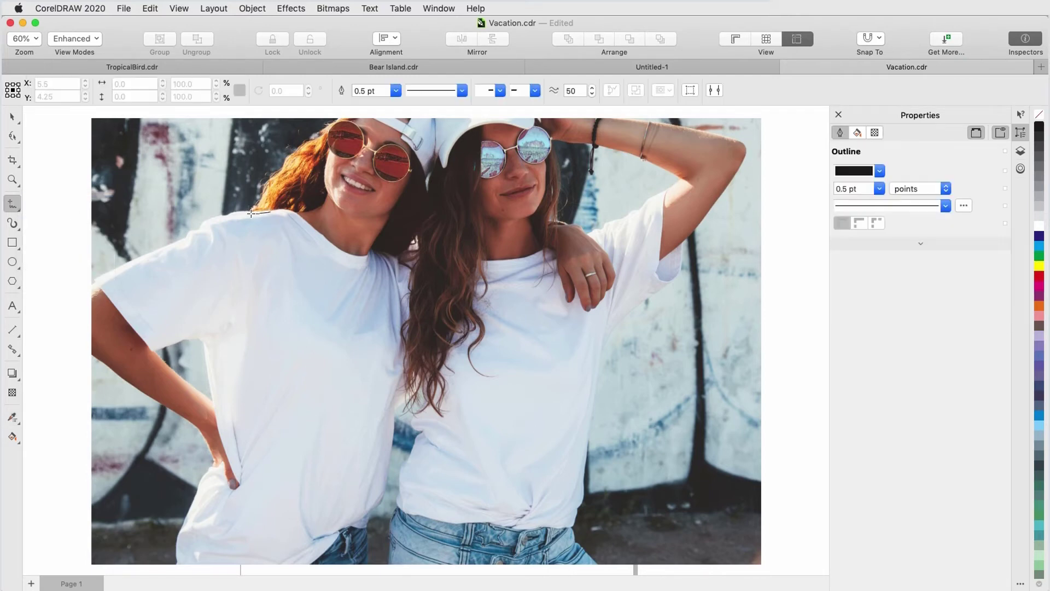
mouse_move(250, 213)
left_mouse_down()
mouse_move(102, 280)
mouse_move(139, 330)
mouse_move(193, 341)
mouse_move(210, 390)
mouse_move(229, 460)
mouse_move(186, 515)
mouse_move(195, 565)
mouse_move(296, 566)
mouse_move(354, 530)
mouse_move(384, 493)
mouse_move(408, 330)
mouse_move(395, 254)
mouse_move(347, 255)
mouse_move(293, 209)
mouse_move(268, 211)
left_mouse_up()
key("space")
right_click(1038, 116)
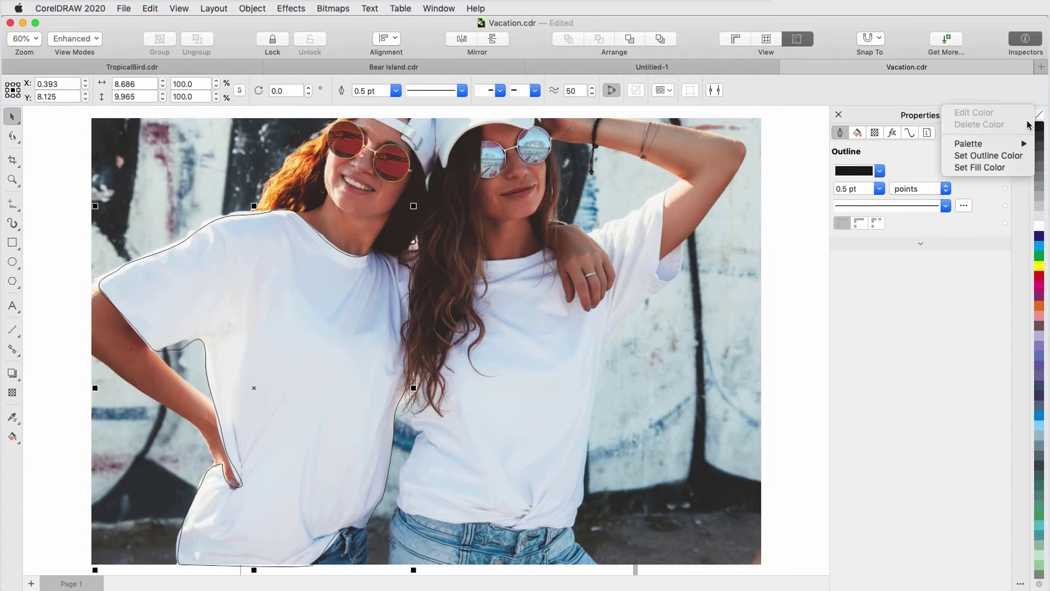
left_click(1020, 156)
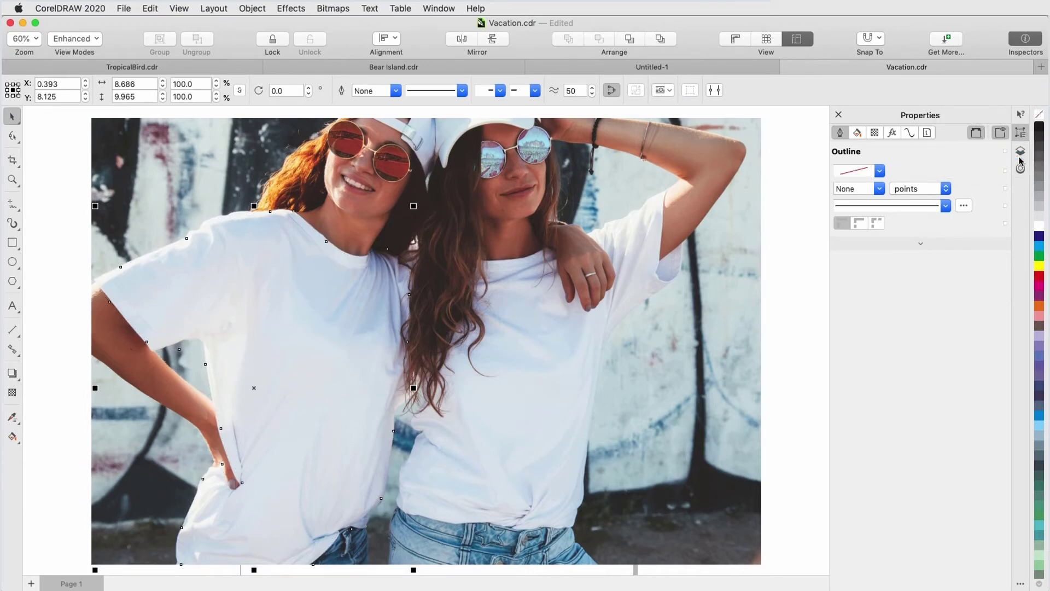
- Make the shirt shape a Bitmap Effect lens and show its bitmap effects
left_click(1020, 167)
left_click(928, 135)
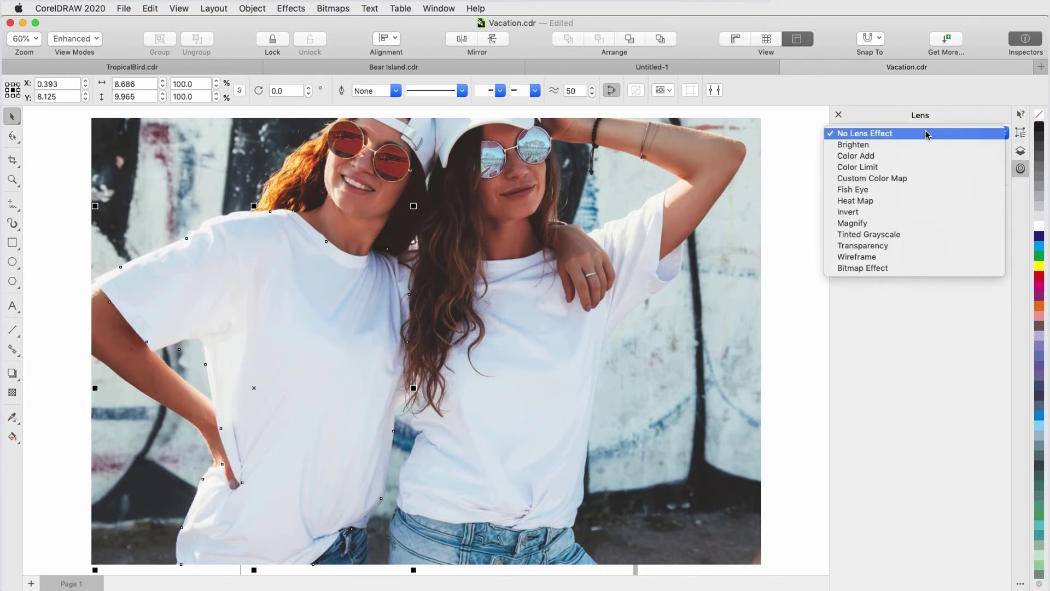
left_click(913, 268)
left_click(1021, 133)
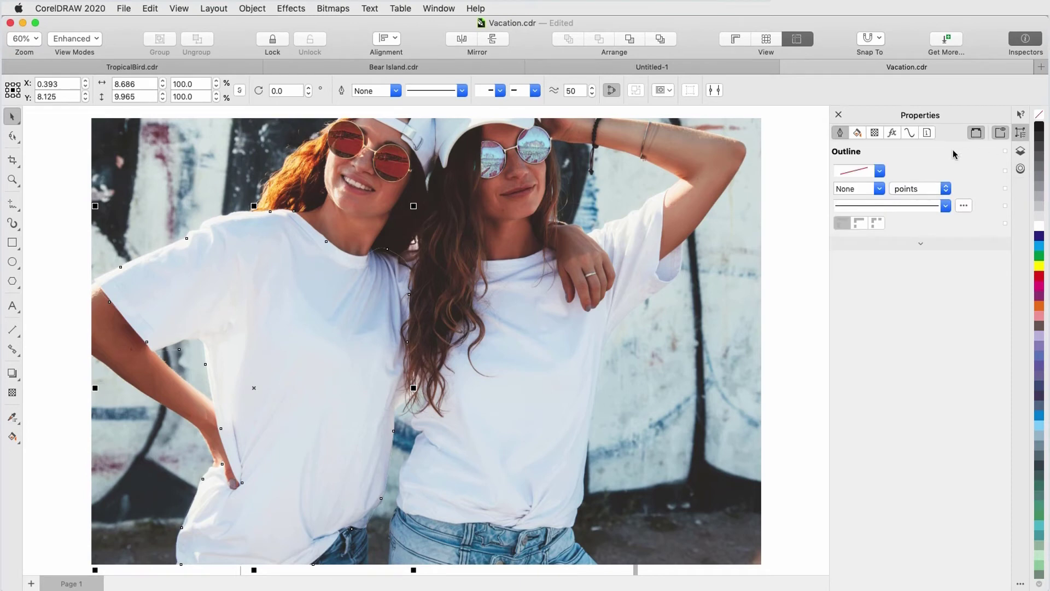
left_click(891, 133)
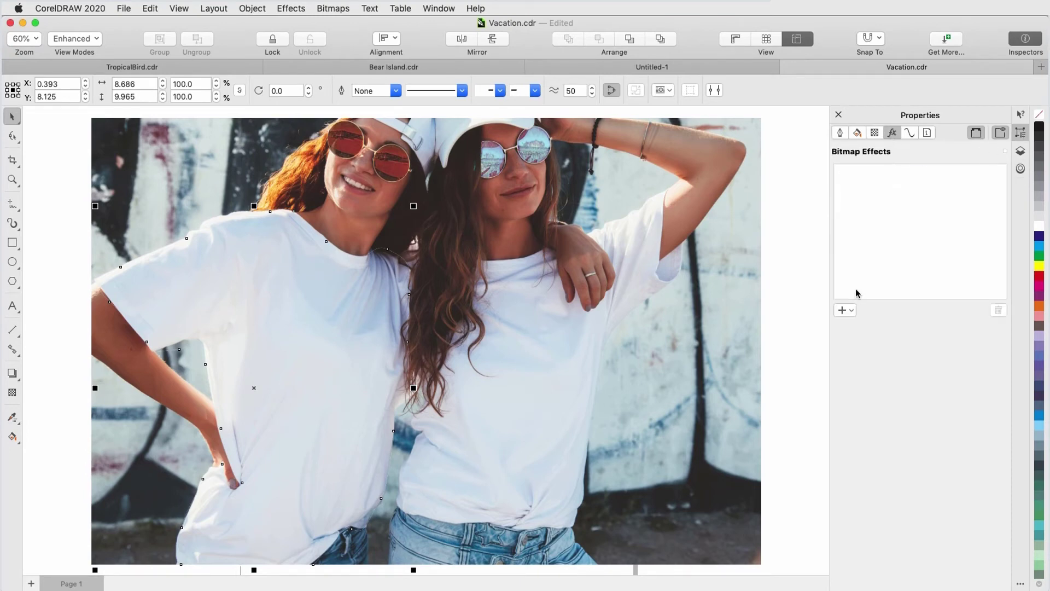
- Add a Creative > Fabric effect: Tissue Collage, size 38, complete 75, brightness 28
left_click(844, 311)
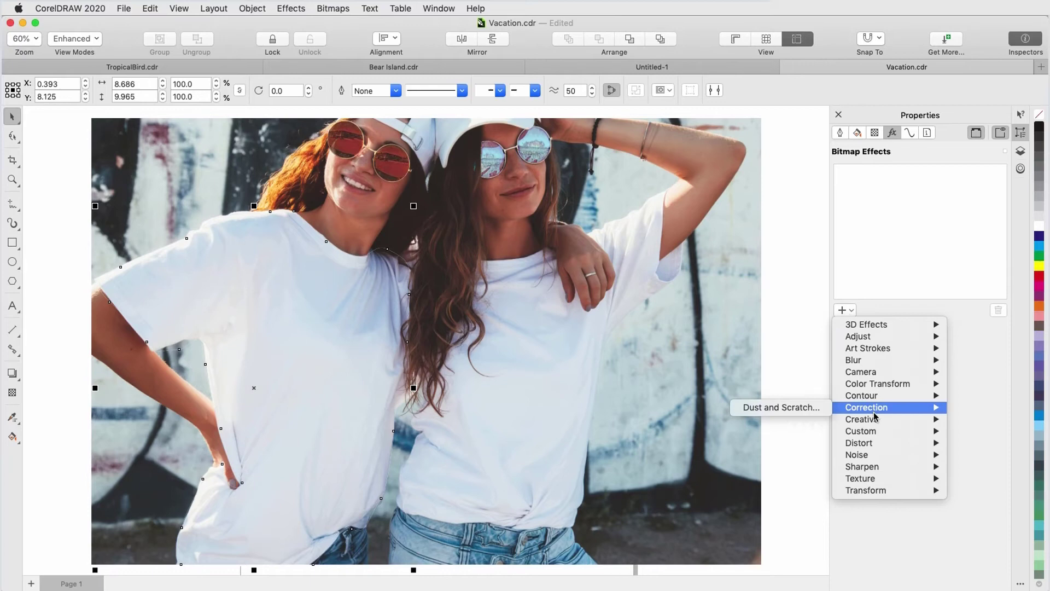
mouse_move(890, 420)
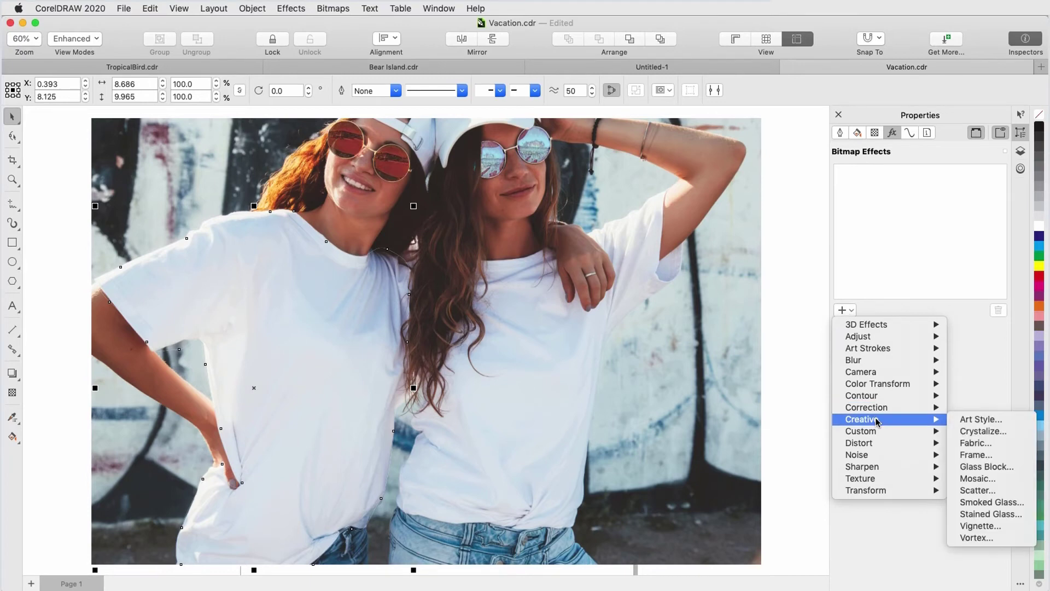
left_click(975, 443)
left_click(525, 296)
left_click(554, 333)
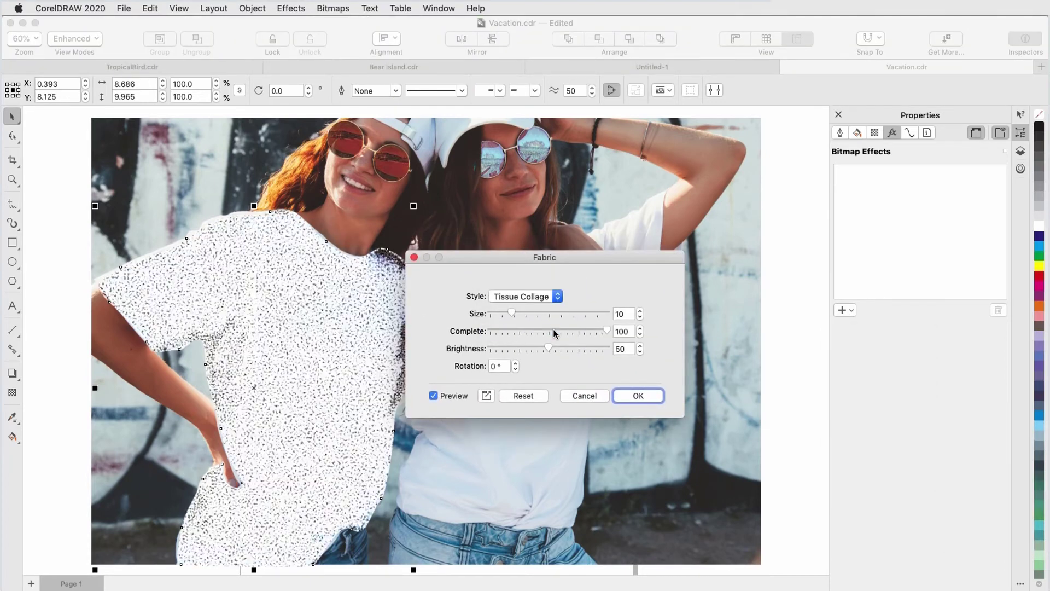
left_click(578, 313)
left_click(577, 330)
left_click(522, 348)
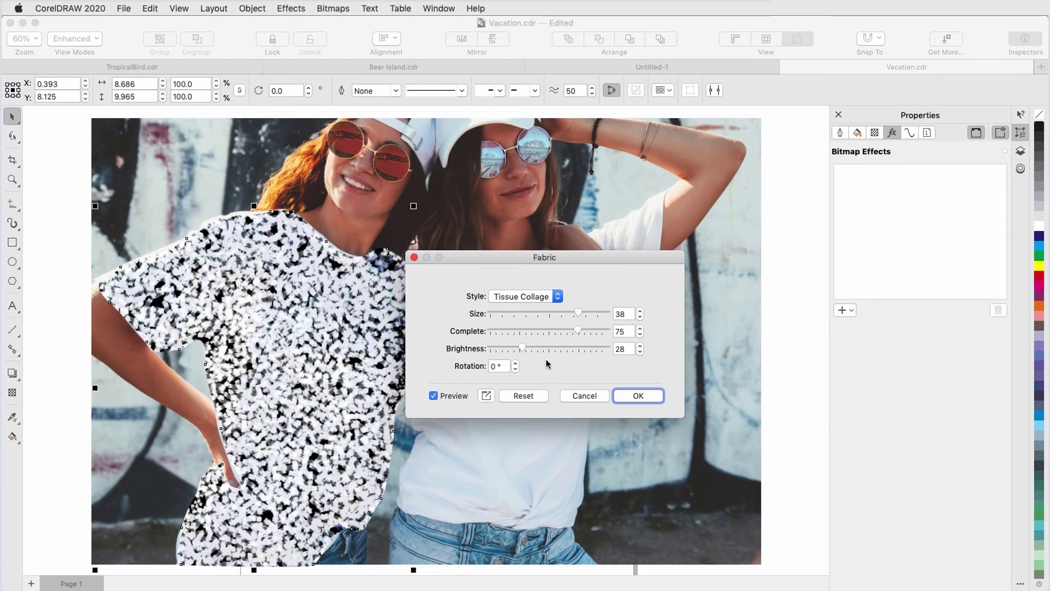
left_click(638, 396)
- Add an Art Strokes > Water Marker effect with size 22 and Random variation
left_click(842, 310)
mouse_move(915, 352)
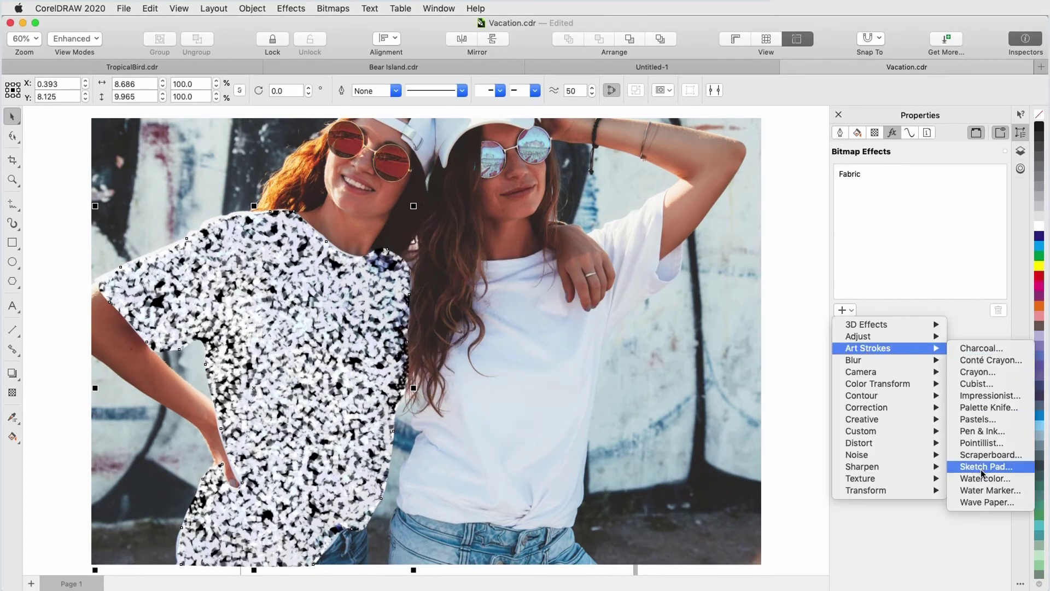
left_click(989, 490)
left_click(556, 337)
left_click(580, 354)
left_click(541, 322)
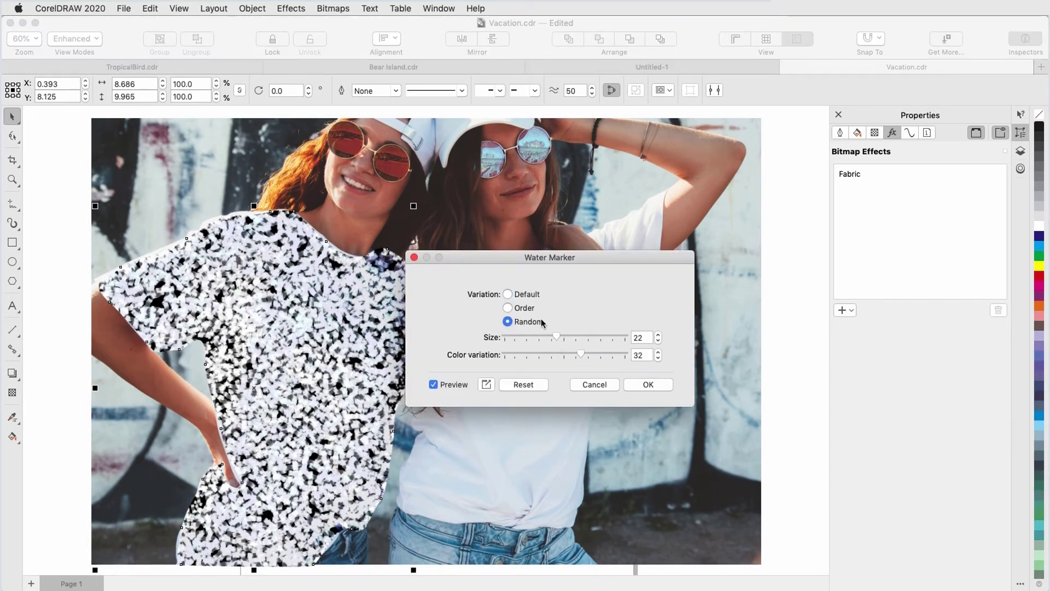
left_click(603, 352)
left_click(639, 383)
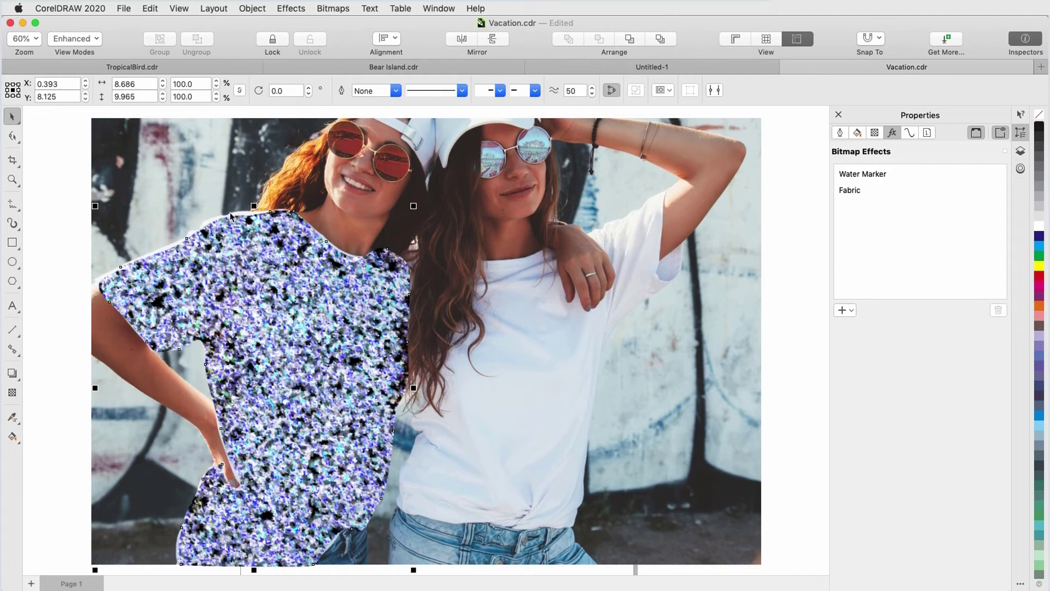
- With the Shape tool, reshape the shirt's upper-left curve to follow the shoulder and neckline
scroll(227, 209, "up", 3)
key("F10")
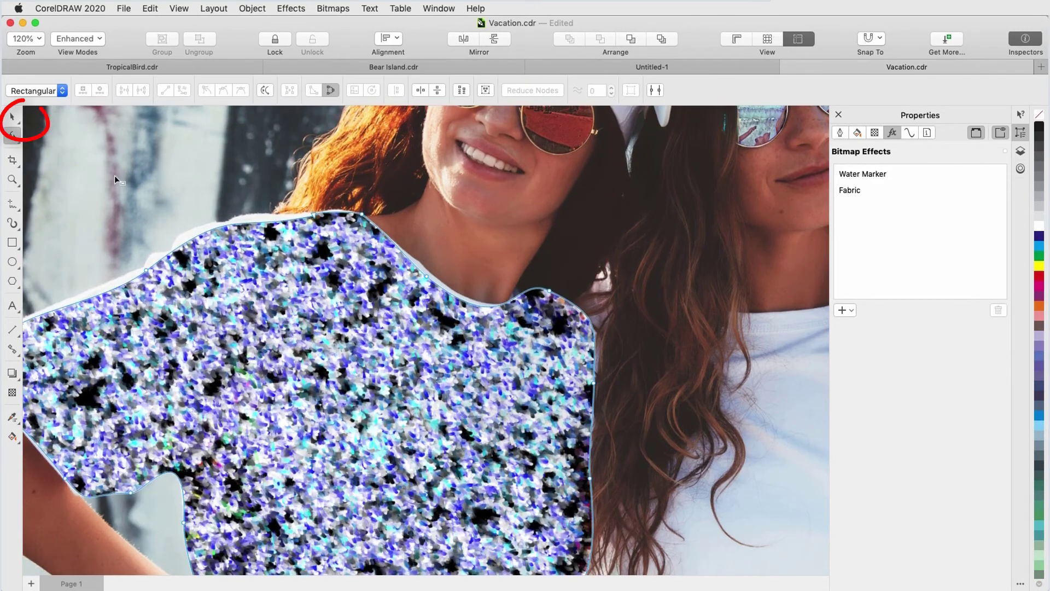
left_click_drag(213, 229, 263, 216)
left_click(262, 224)
key("F4")
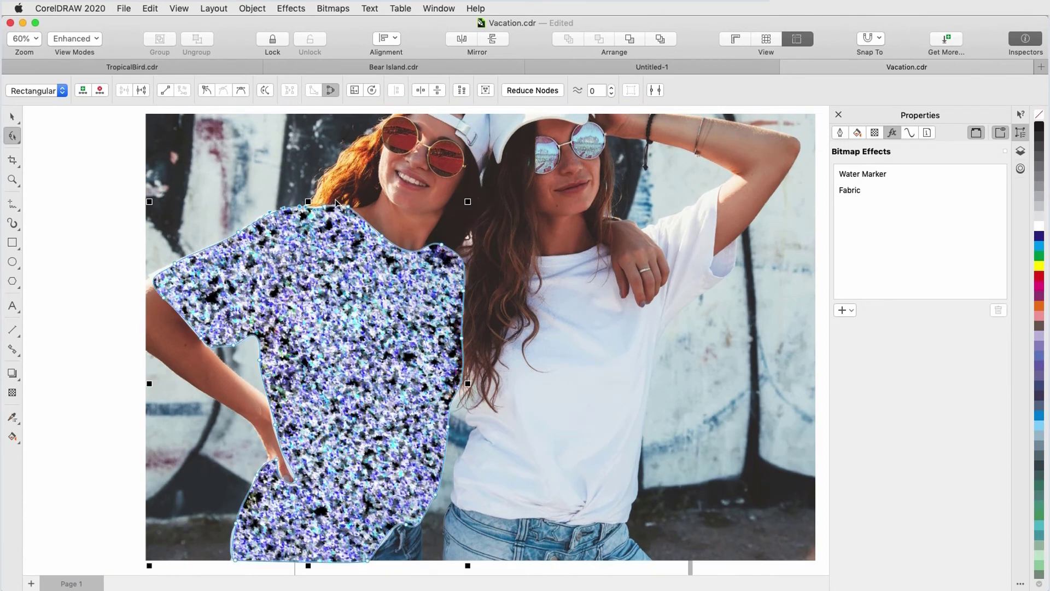
- Add a Blur > Feather effect to the shirt in Gaussian mode with width 79
left_click(842, 310)
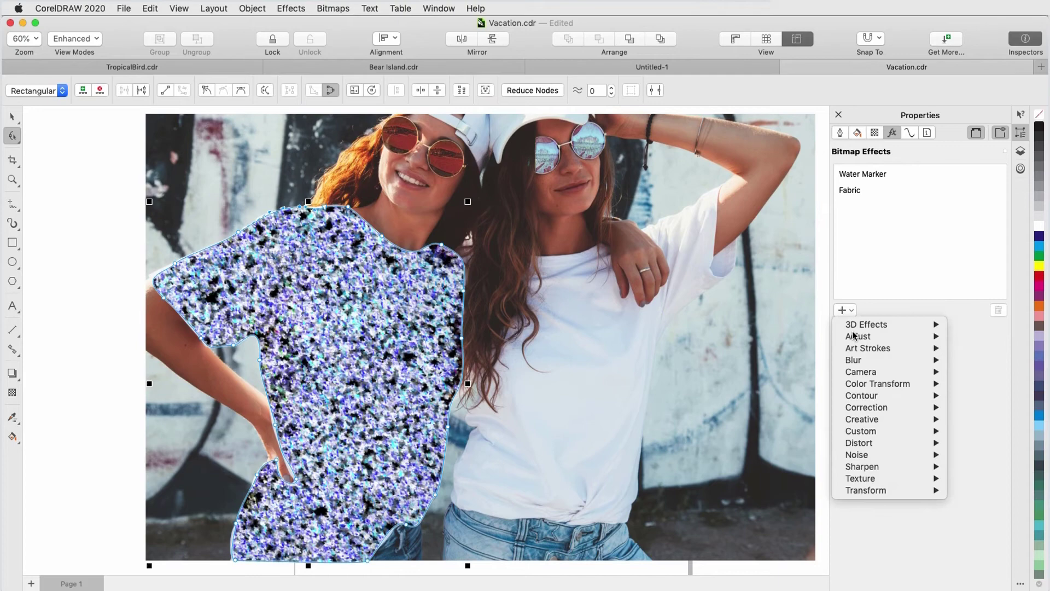
mouse_move(856, 360)
left_click(807, 376)
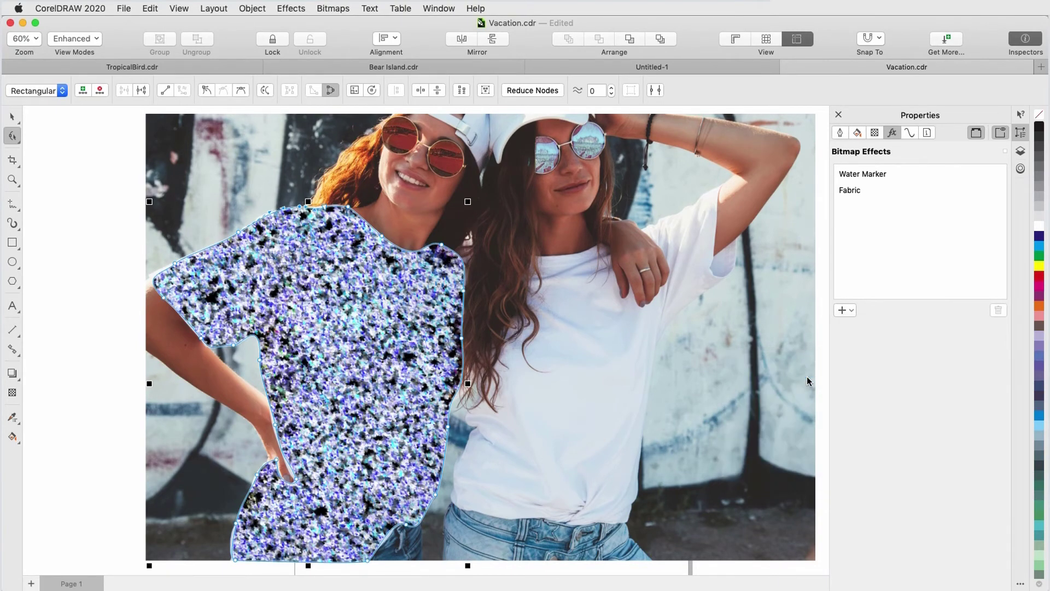
left_click_drag(534, 258, 607, 297)
left_click(544, 377)
left_click_drag(557, 333, 583, 332)
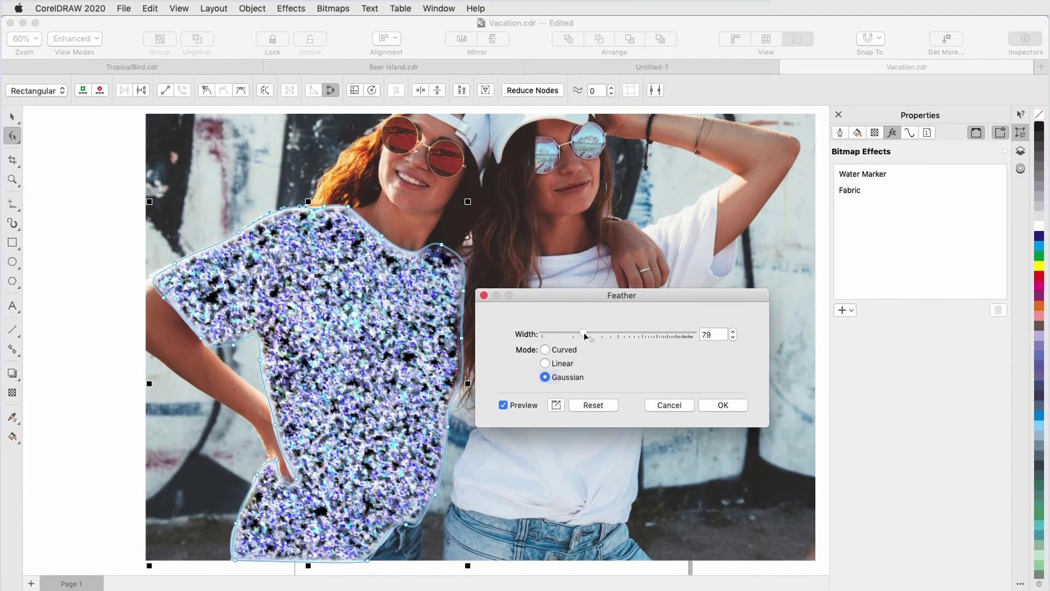
left_click(716, 405)
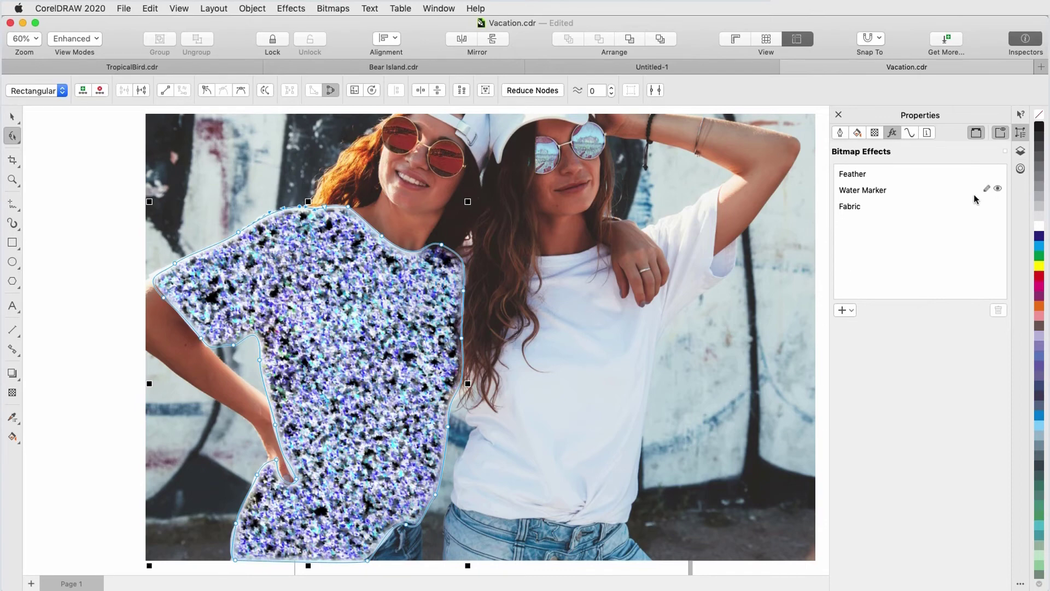
- Hide and re-show the Water Marker and Fabric effects to compare their contribution
left_click(998, 188)
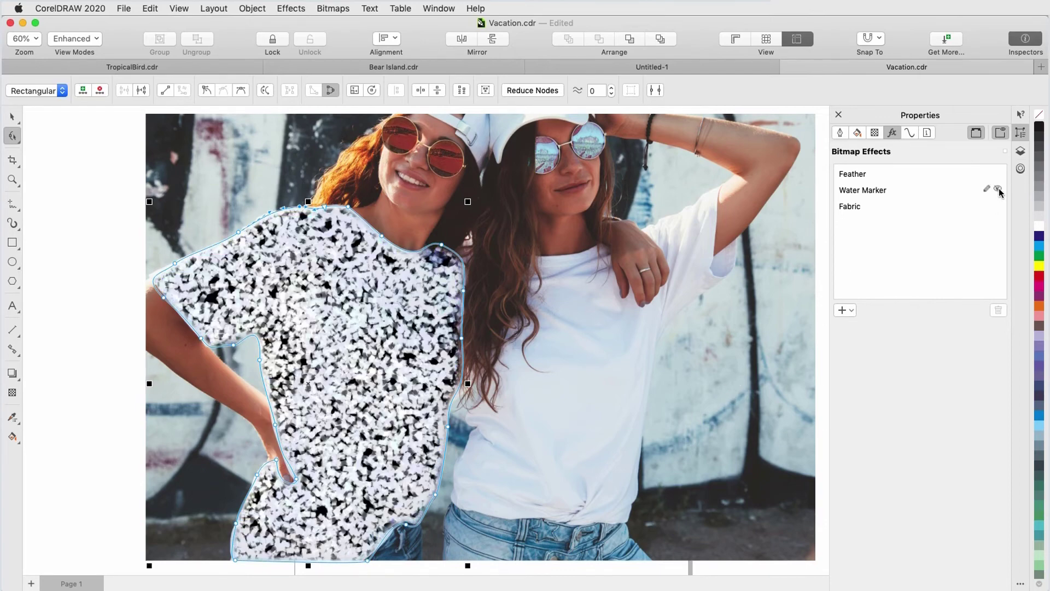
left_click(998, 205)
left_click(998, 189)
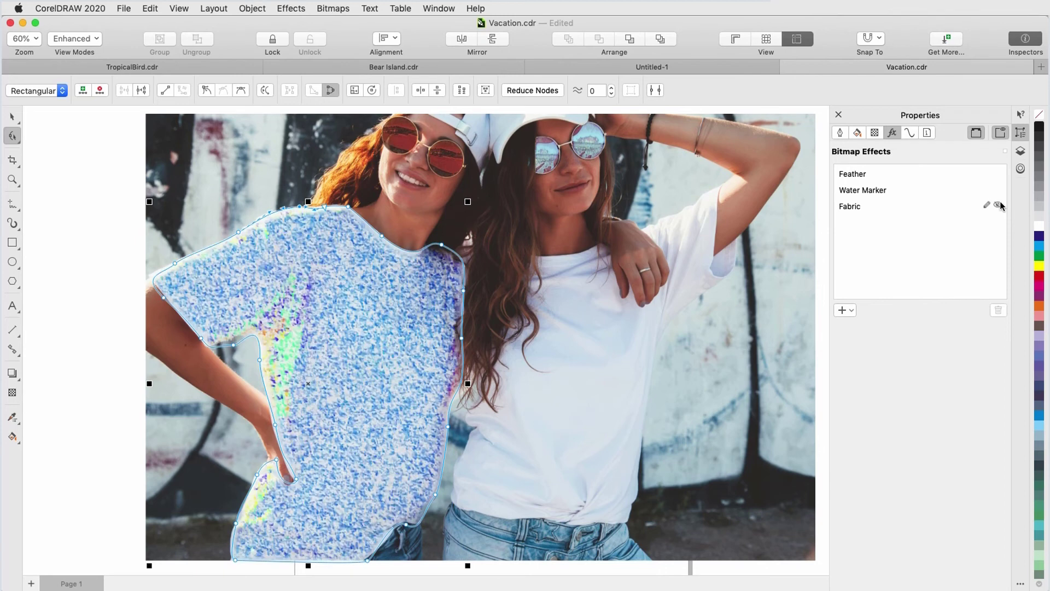
left_click(999, 202)
- Change the Fabric effect to size 18 and brightness 7, then move it above Water Marker
left_click(874, 207)
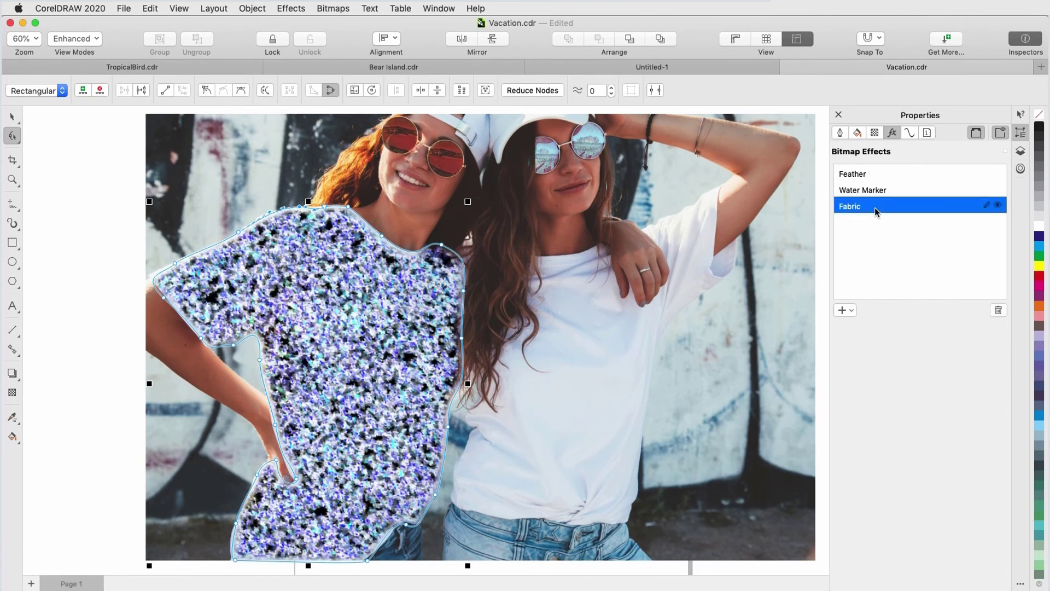
double_click(875, 208)
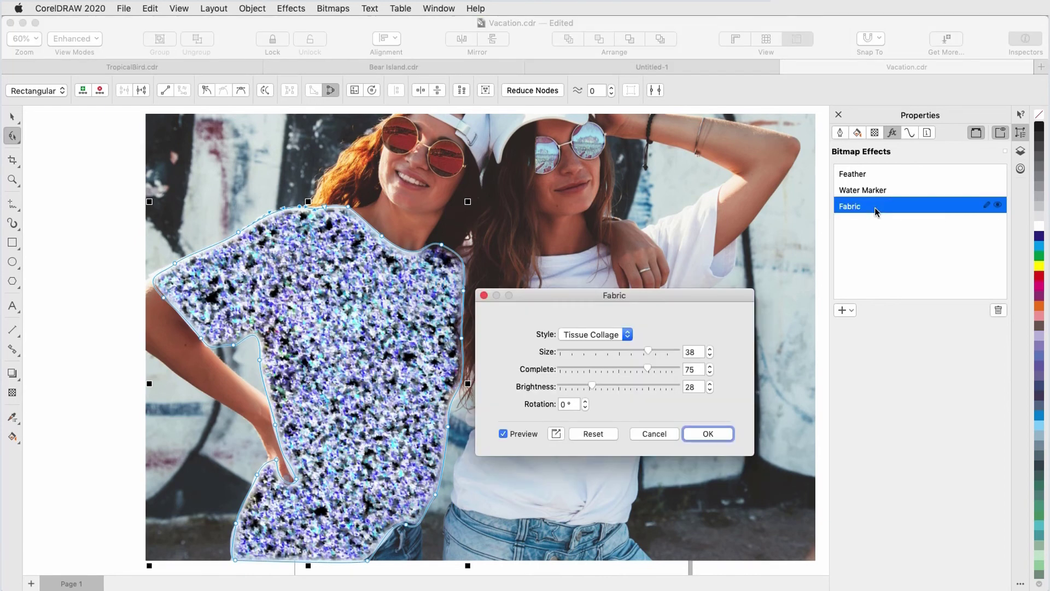
left_click(600, 350)
left_click_drag(578, 389, 567, 388)
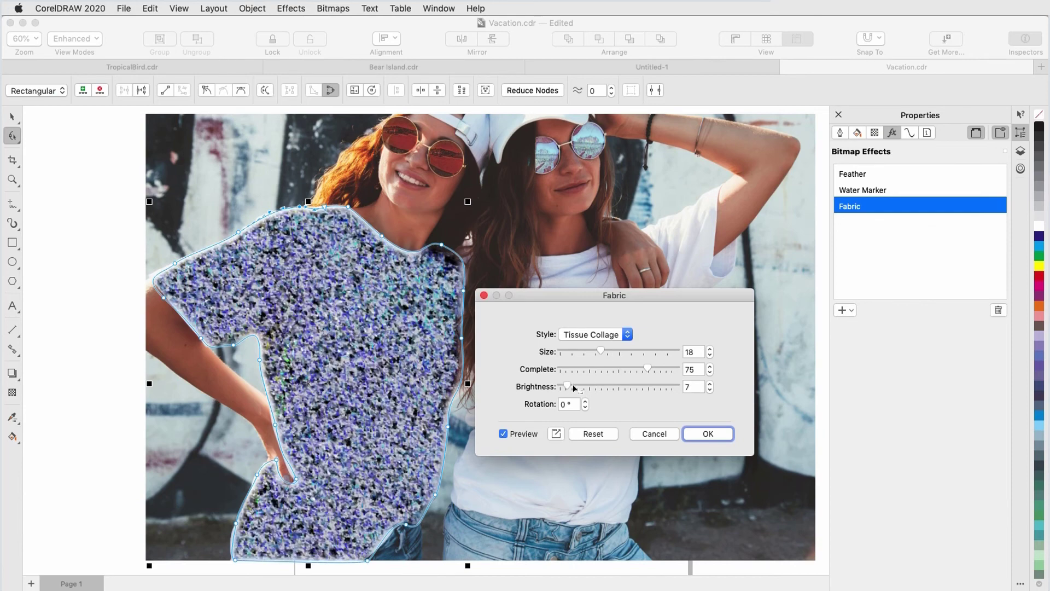
left_click(707, 434)
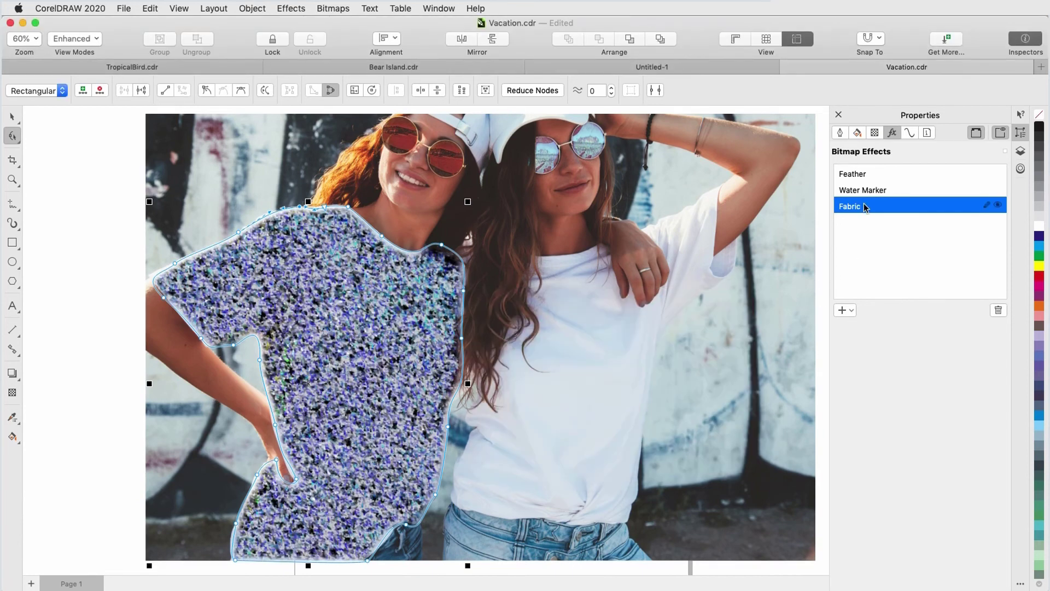
left_click_drag(871, 205, 872, 186)
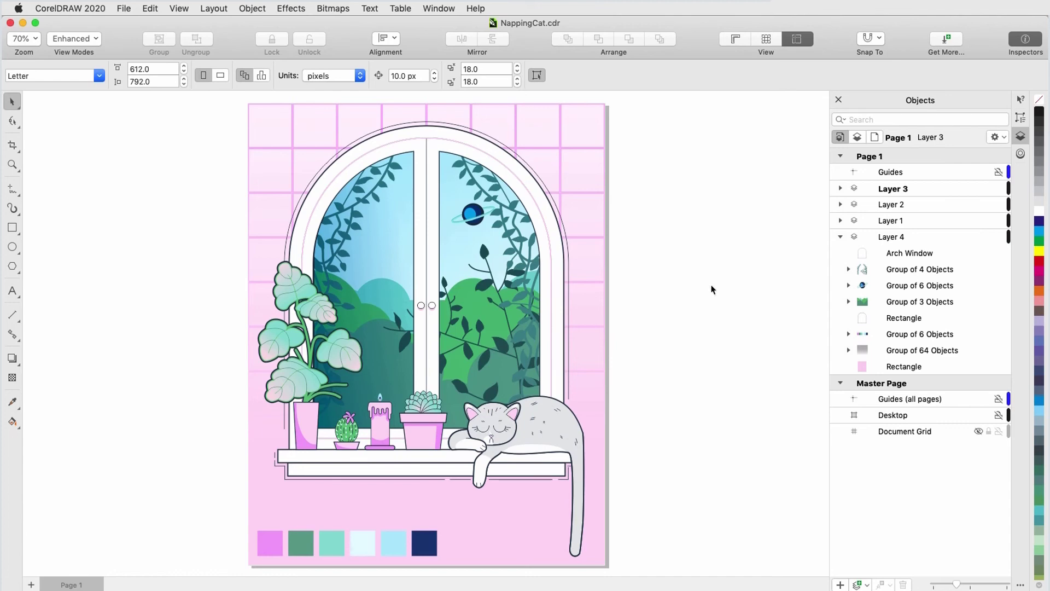
- Select the Arch Window object and make it a Bitmap Effect lens
left_click(906, 252)
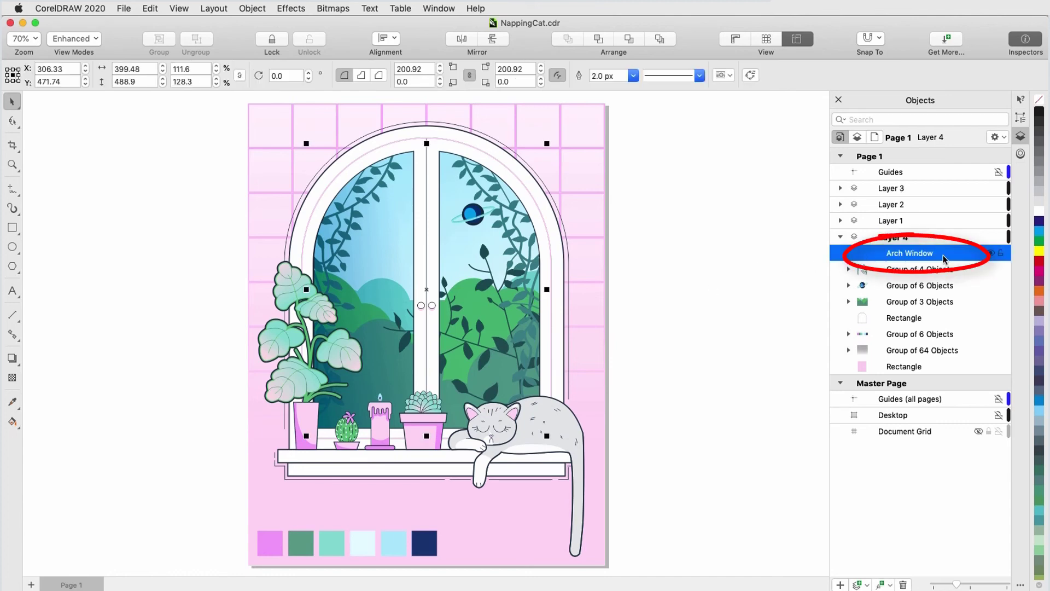
left_click(1020, 153)
left_click(916, 118)
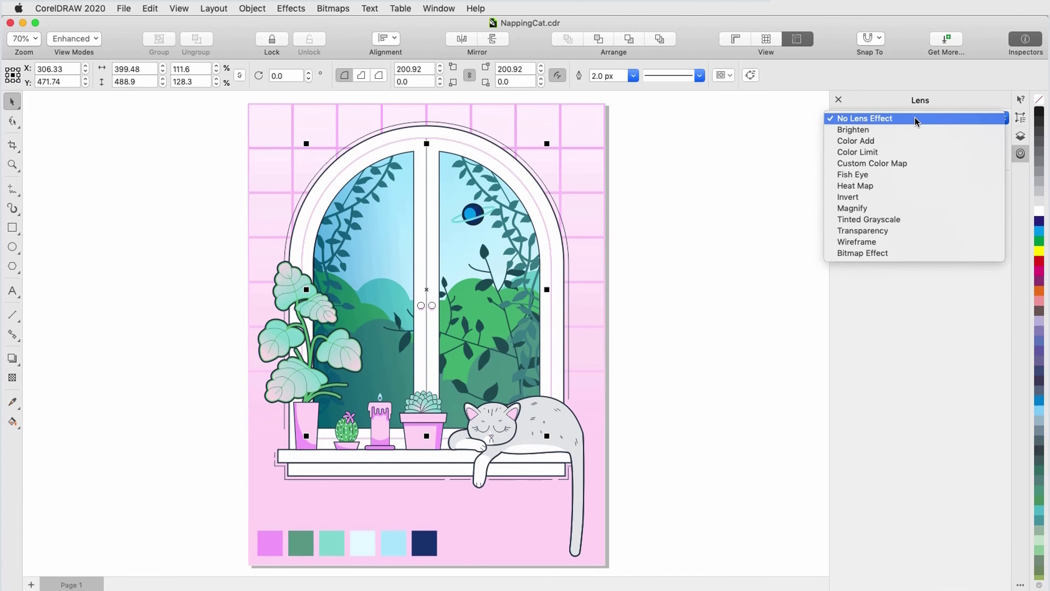
left_click(917, 256)
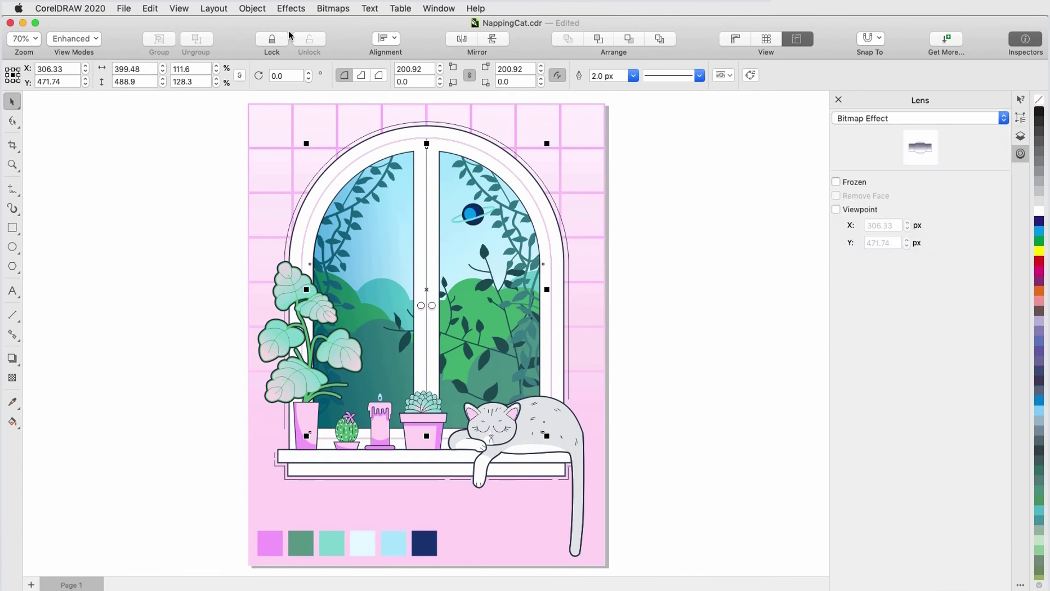
- Apply the Creative > Smoked Glass effect to the window lens
left_click(291, 8)
mouse_move(301, 137)
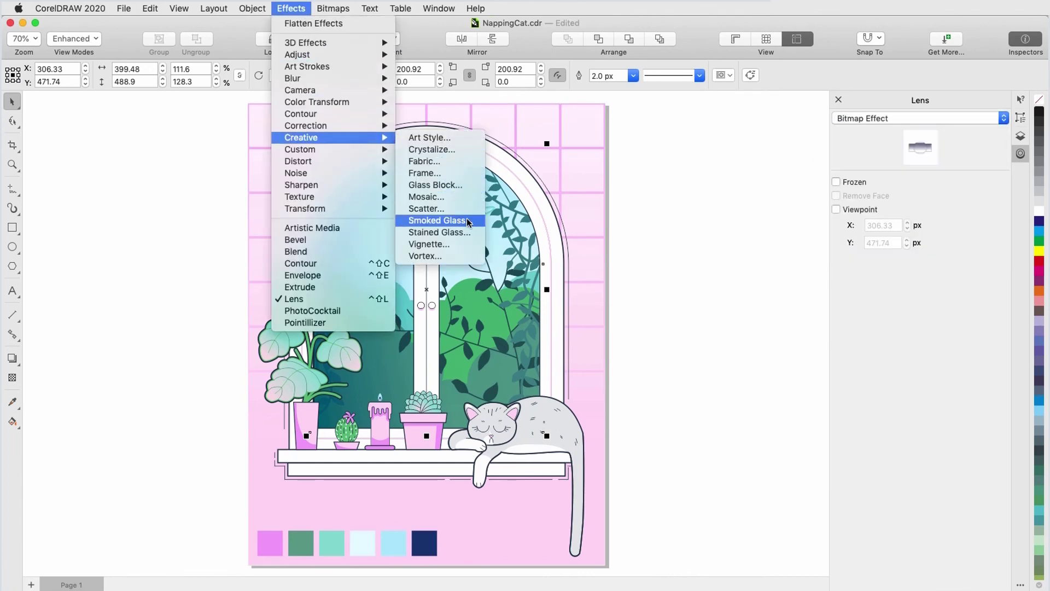
left_click(435, 220)
left_click_drag(551, 298, 616, 252)
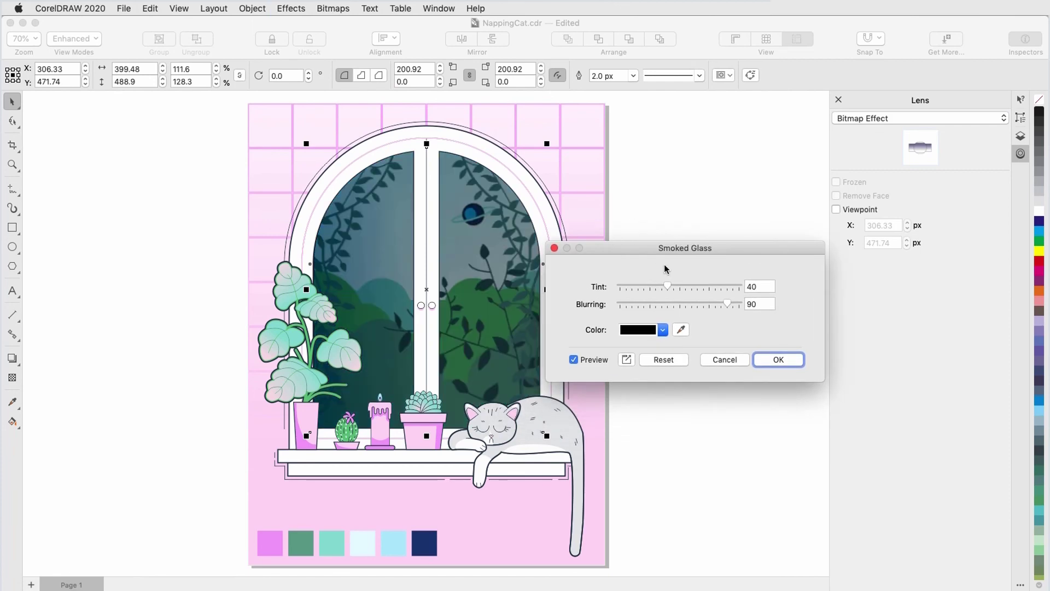
left_click(768, 359)
- Add an Art Strokes > Pastels effect (Soft, stroke size 9, hue variation 30) to the window
left_click(291, 8)
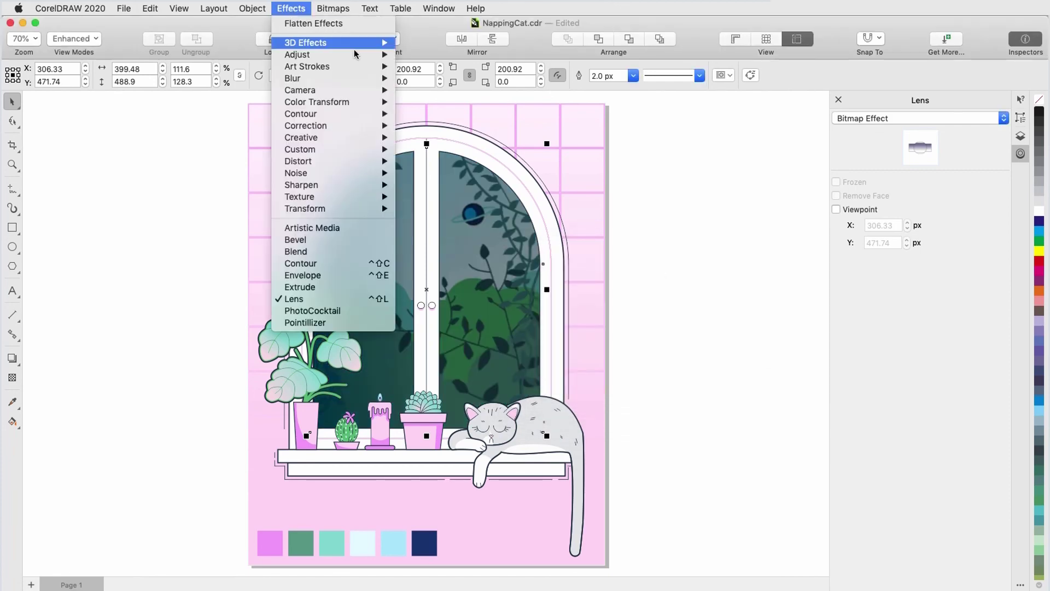
mouse_move(317, 66)
left_click(456, 145)
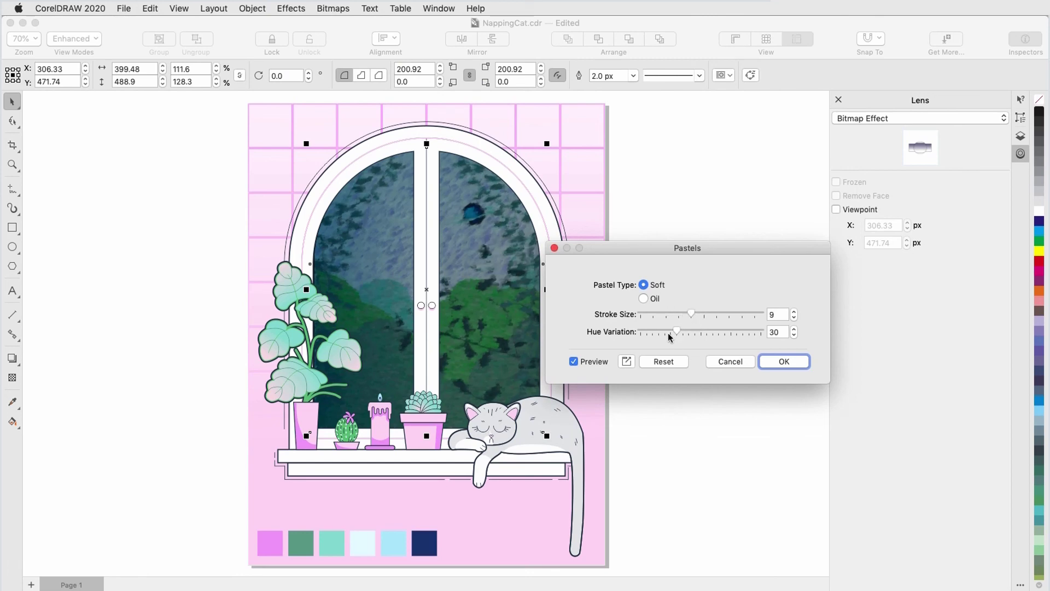
left_click(788, 366)
left_click(788, 368)
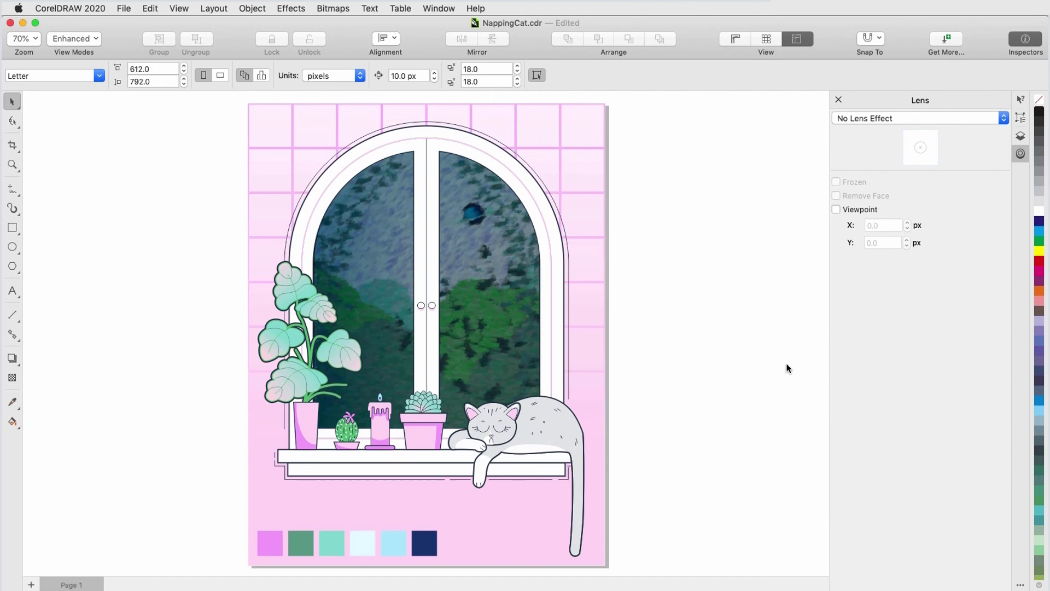